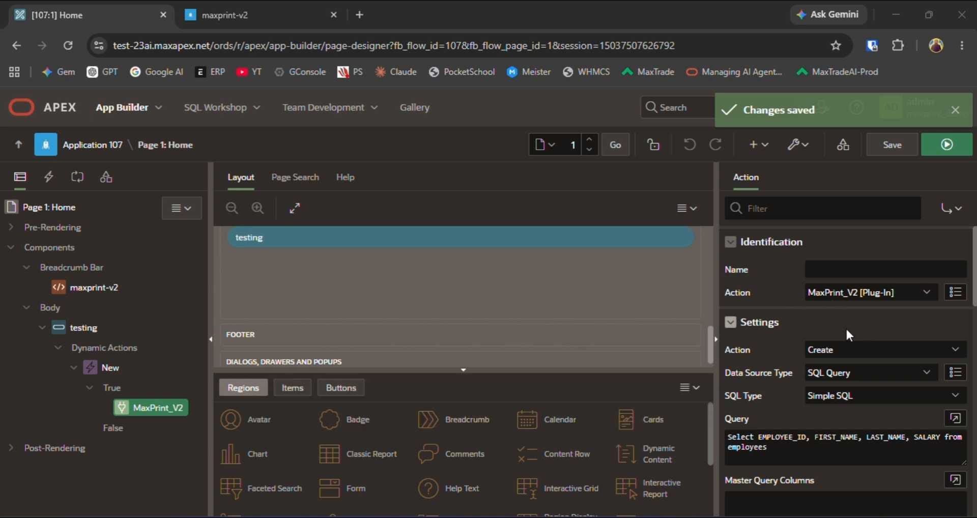
Step: Remove the empty line after the SQL query of the MaxPrint_V2 action, validate the query and accept it
{"action": "scroll", "coordinate": [793, 302], "scroll_direction": "down", "scroll_amount": 2}
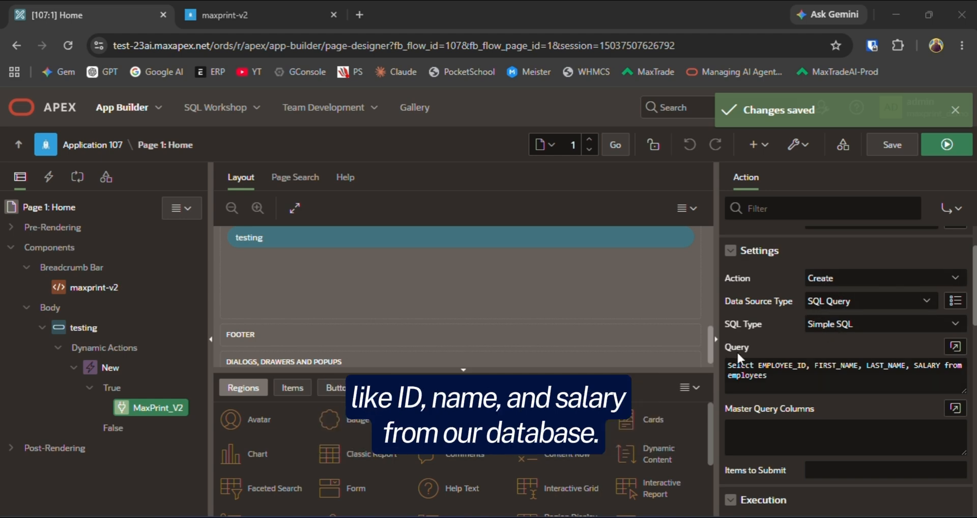
{"action": "left_click", "coordinate": [956, 348]}
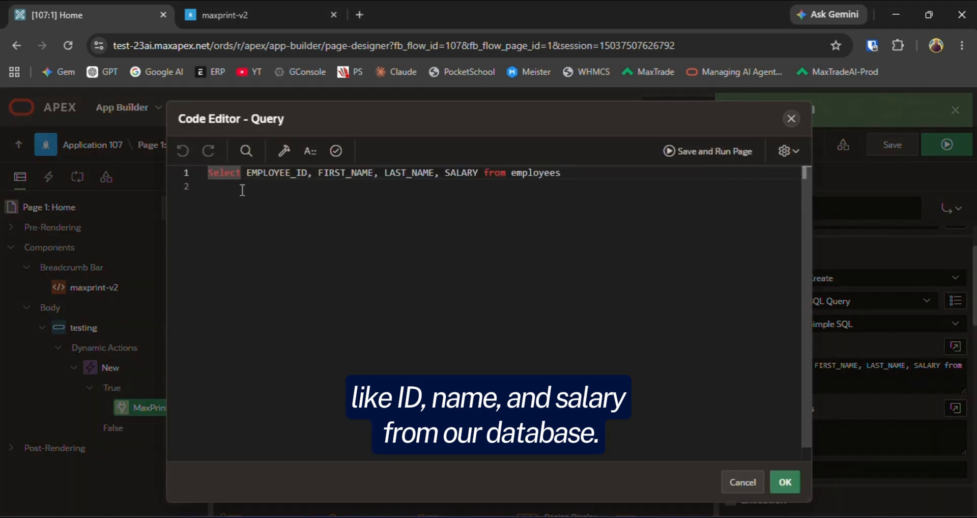
{"action": "key", "text": "BackSpace"}
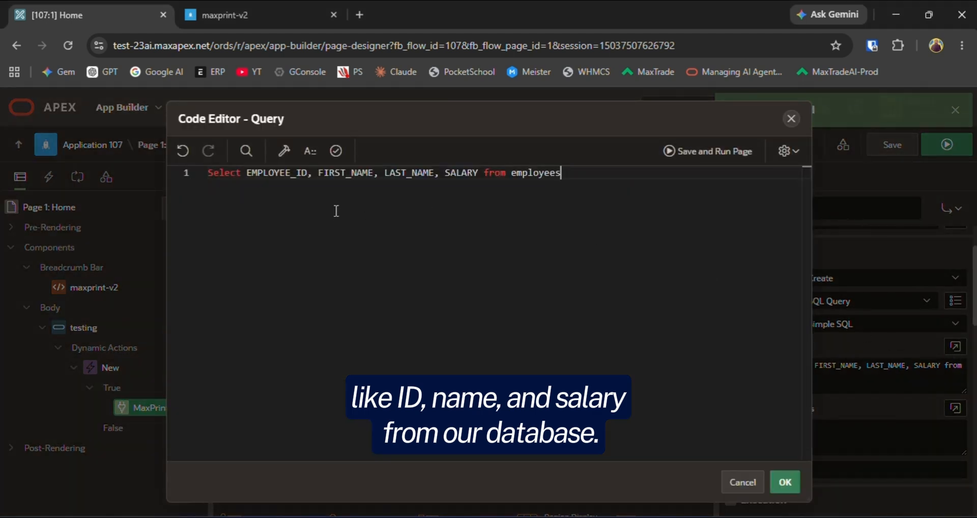
{"action": "left_click", "coordinate": [336, 151]}
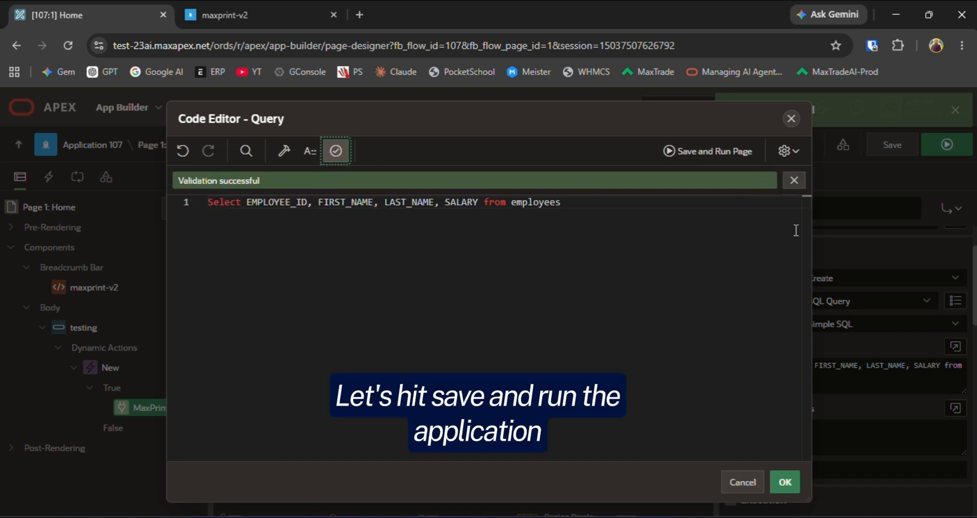
{"action": "left_click", "coordinate": [784, 481]}
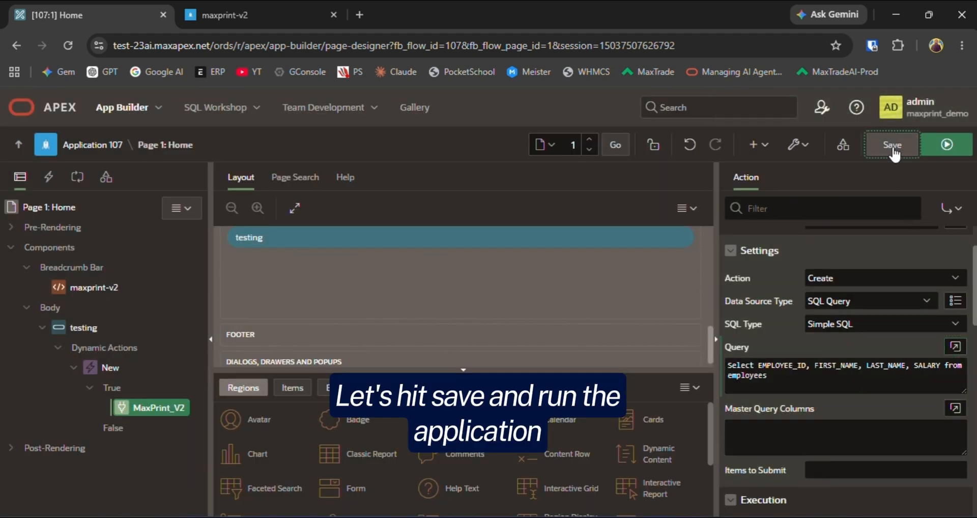
Step: Save and run the page, and open the MaxPrint report designer through its Testing button
{"action": "left_click", "coordinate": [892, 144]}
{"action": "left_click", "coordinate": [944, 145]}
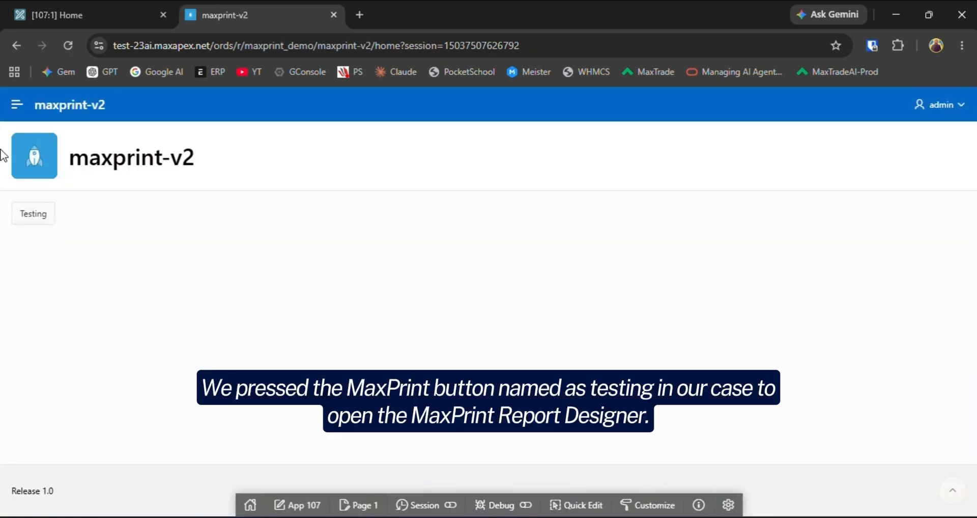
{"action": "left_click", "coordinate": [35, 216]}
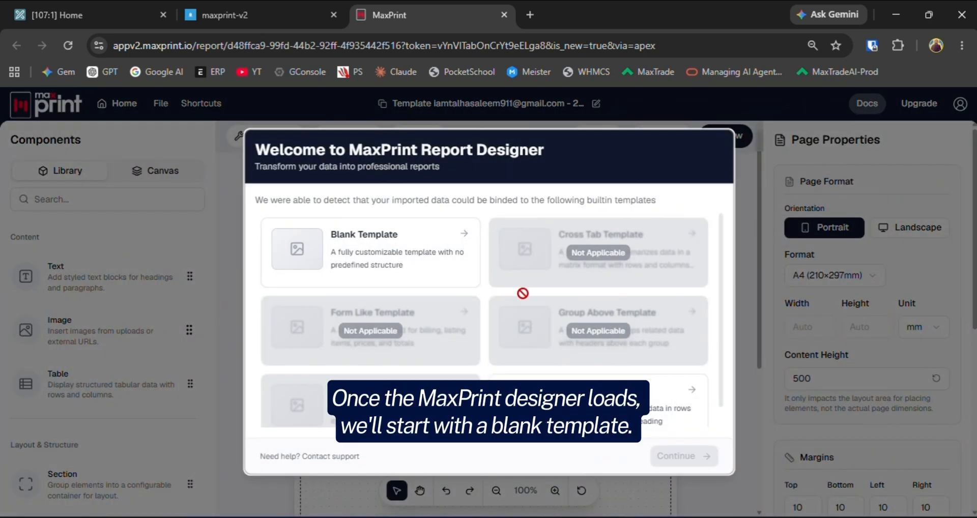
Step: Start the report from the blank template and place a table on the page at about X 95, Y 133
{"action": "left_click", "coordinate": [364, 247]}
{"action": "left_click", "coordinate": [677, 456]}
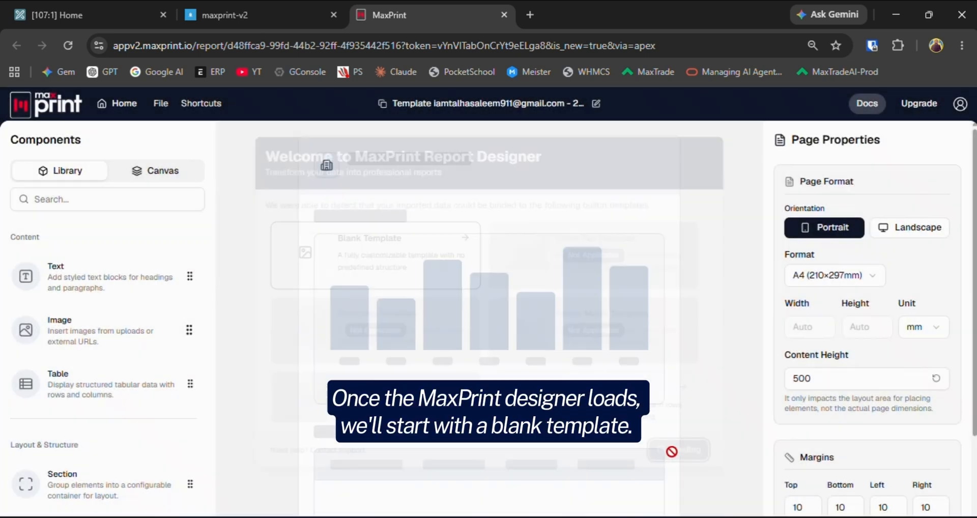
{"action": "scroll", "coordinate": [108, 344], "scroll_direction": "down", "scroll_amount": 1}
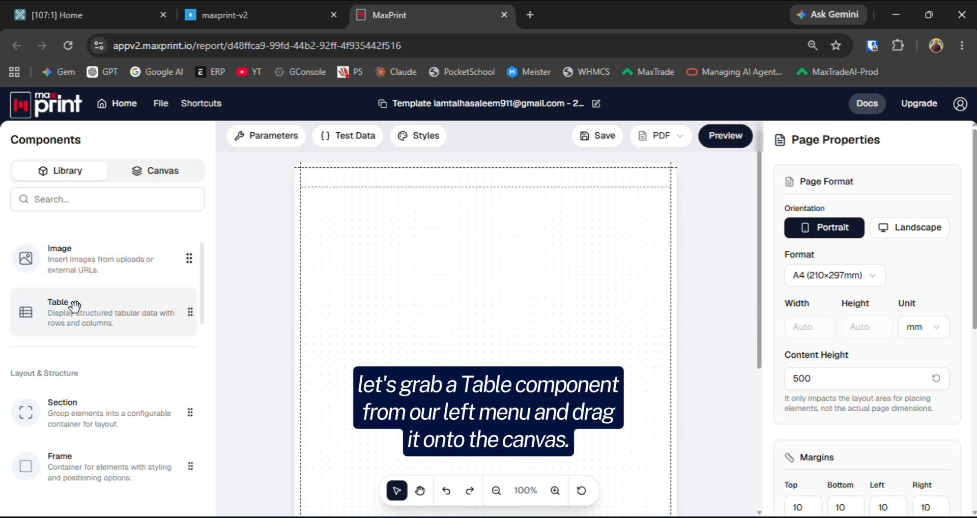
{"action": "left_click_drag", "start_coordinate": [72, 307], "coordinate": [437, 305]}
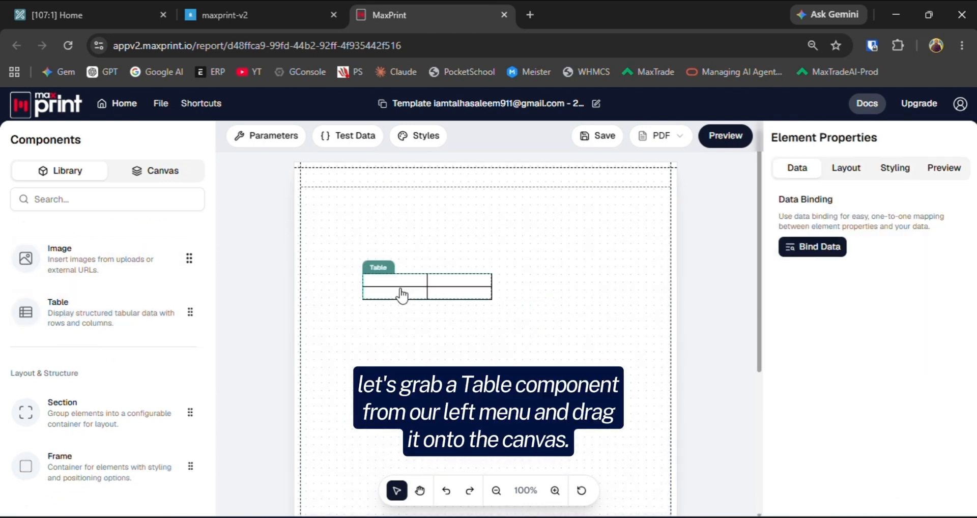
Step: Examine the report's test data to check the JSON structure of the imported employee records
{"action": "left_click", "coordinate": [340, 136]}
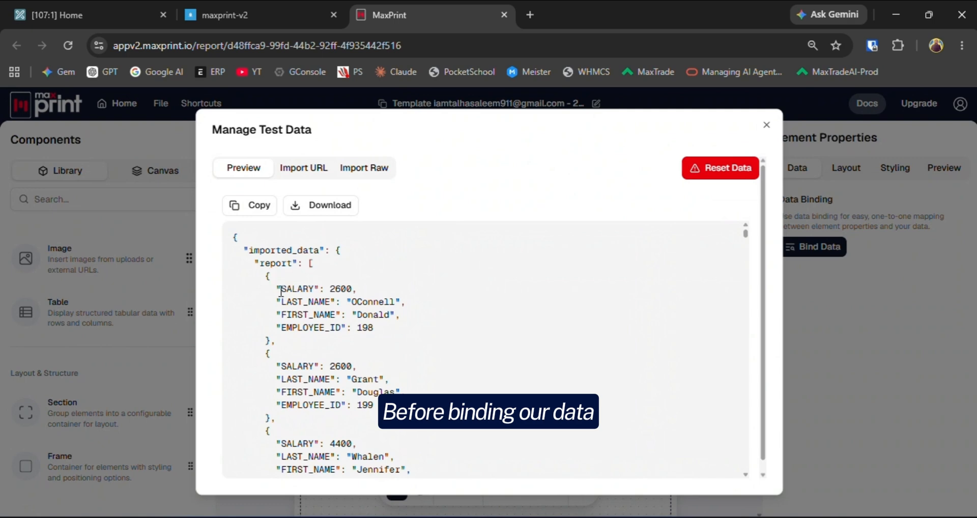
{"action": "left_click_drag", "start_coordinate": [281, 290], "coordinate": [304, 300]}
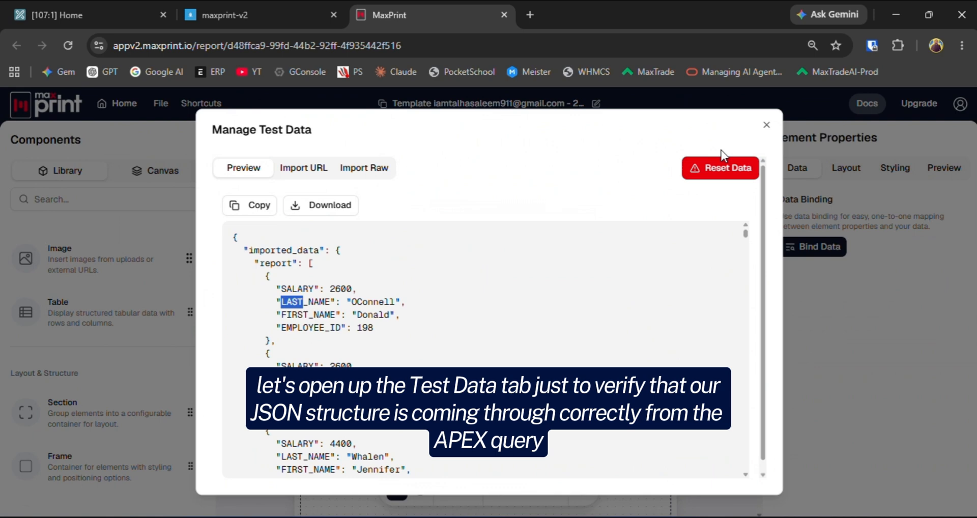
{"action": "left_click", "coordinate": [767, 125]}
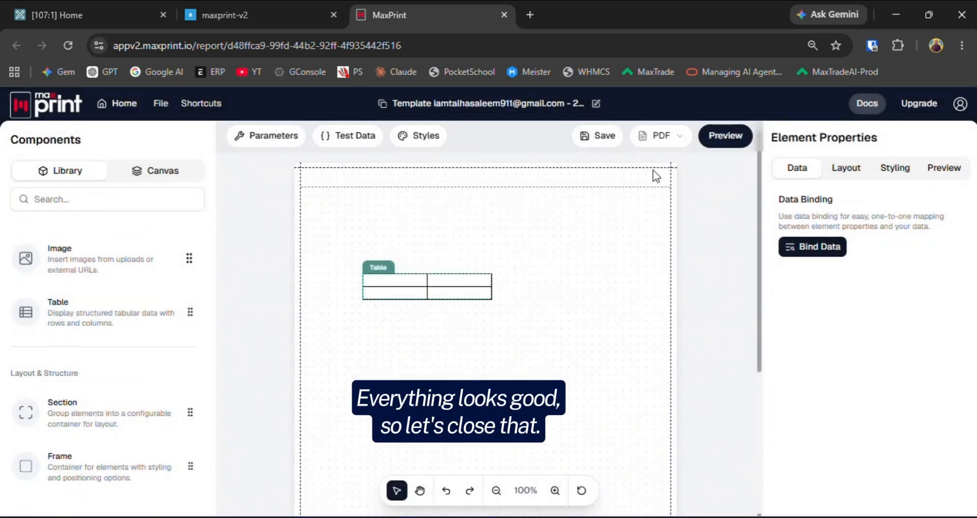
Step: Set the table's number of columns to 4
{"action": "left_click", "coordinate": [847, 167]}
{"action": "left_click", "coordinate": [807, 233]}
{"action": "key", "text": "BackSpace"}
{"action": "type", "text": "4"}
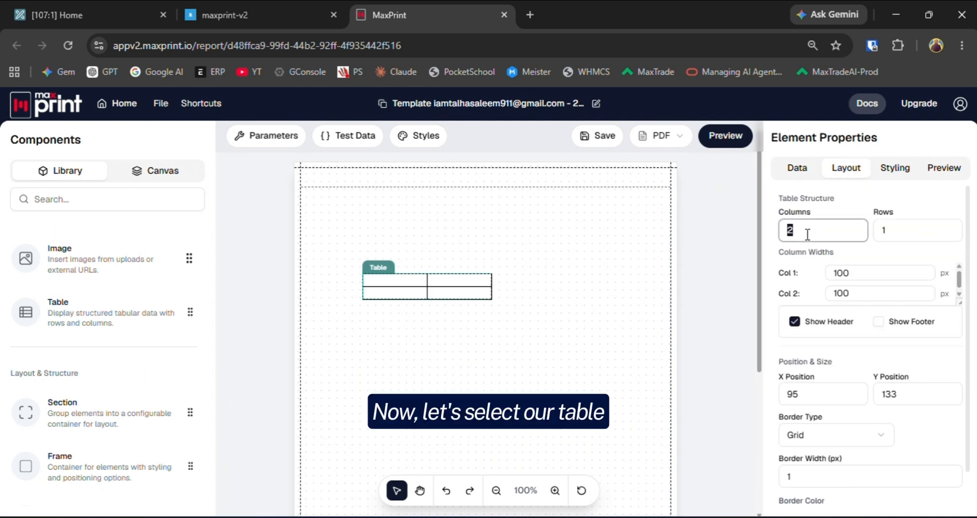
{"action": "left_click", "coordinate": [612, 304]}
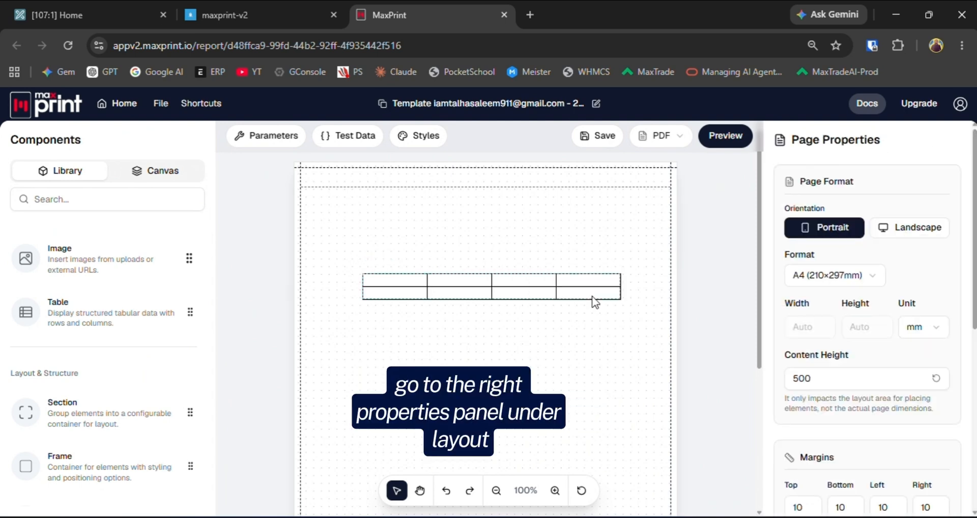
Step: Bind the whole table to the imported_data.report array
{"action": "left_click", "coordinate": [508, 292]}
{"action": "left_click", "coordinate": [797, 167]}
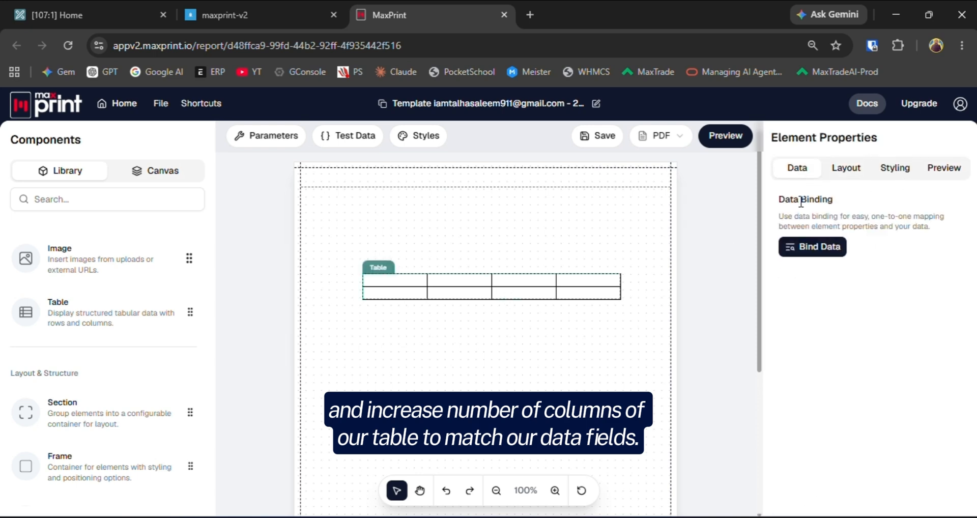
{"action": "left_click", "coordinate": [806, 247]}
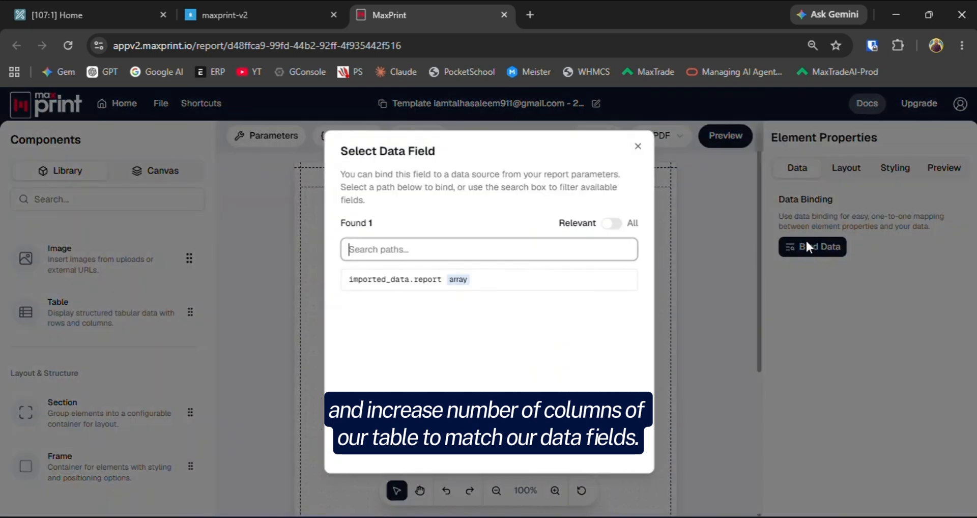
{"action": "left_click", "coordinate": [407, 282]}
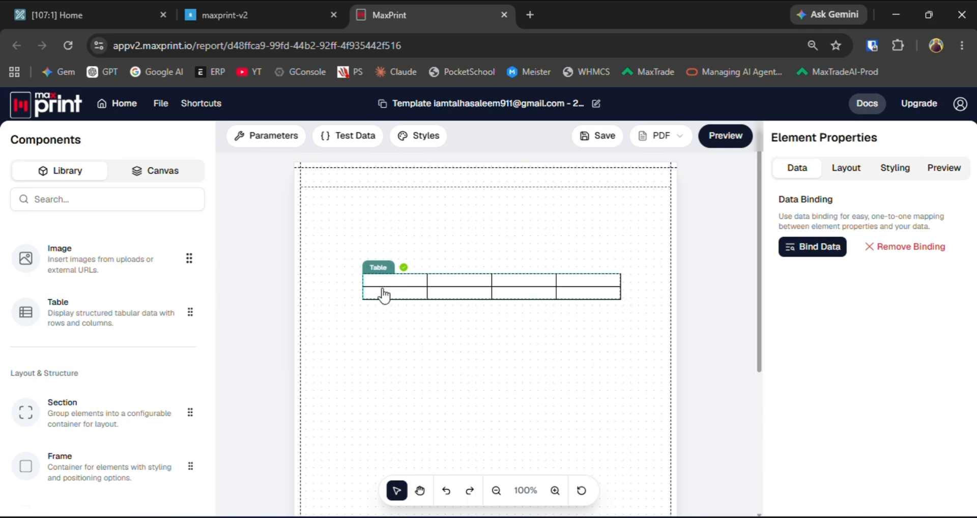
Step: Bind the first cell of the table's data row to FIRST_NAME and the second cell to LAST_NAME
{"action": "left_click", "coordinate": [386, 298]}
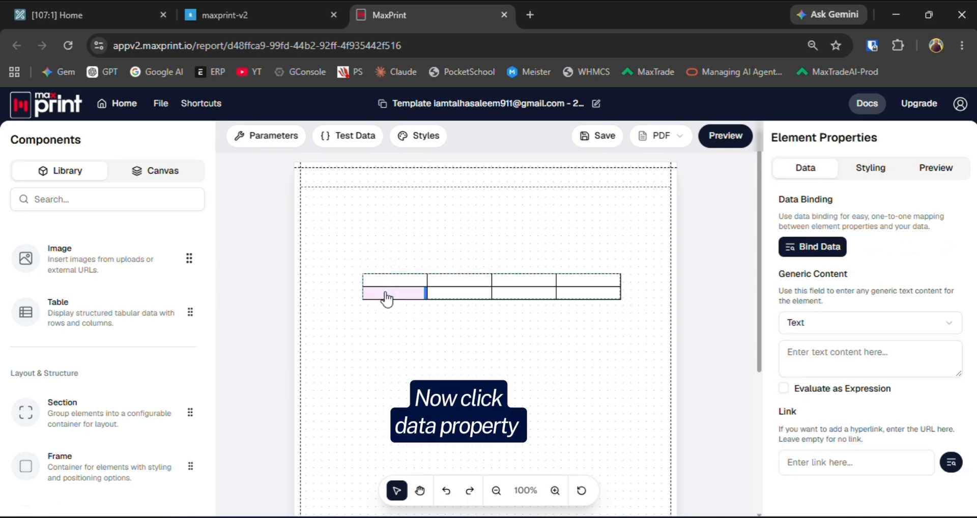
{"action": "left_click", "coordinate": [814, 247]}
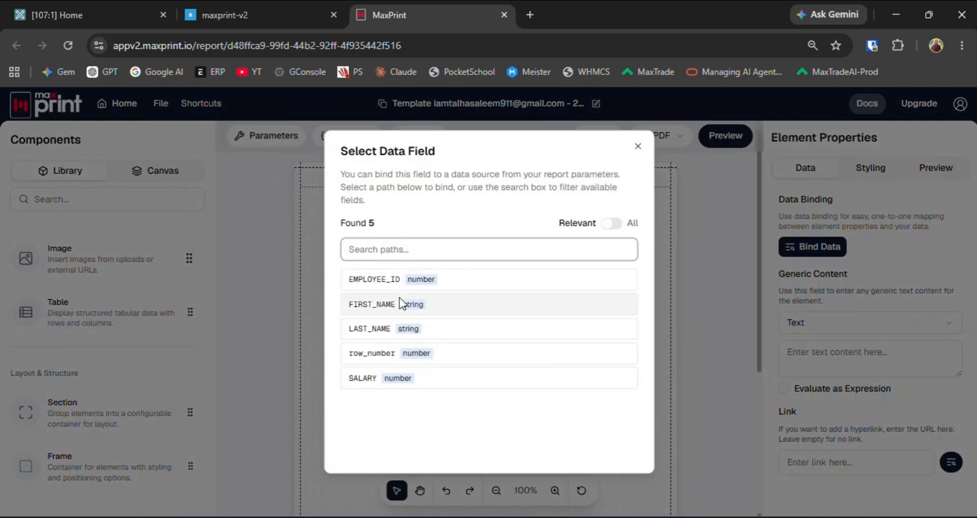
{"action": "left_click", "coordinate": [380, 305]}
{"action": "left_click", "coordinate": [467, 298]}
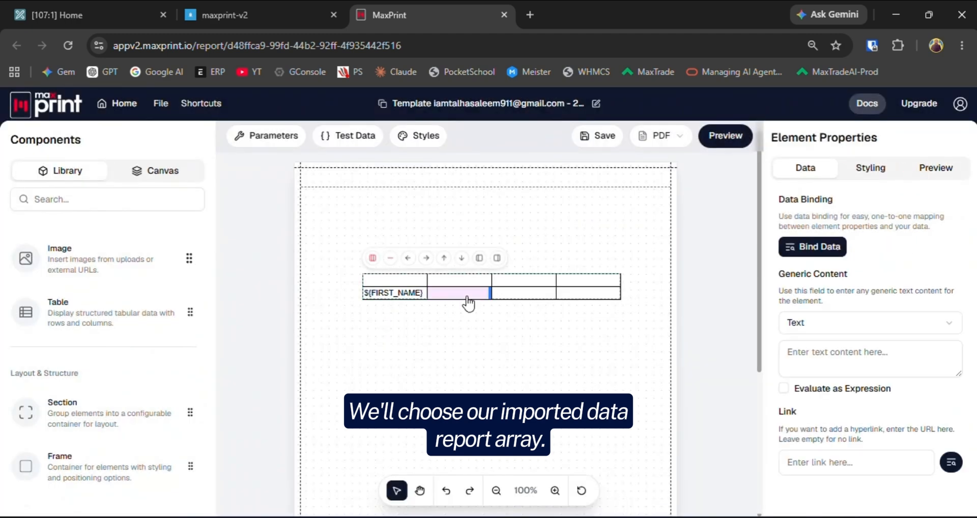
{"action": "left_click", "coordinate": [813, 247]}
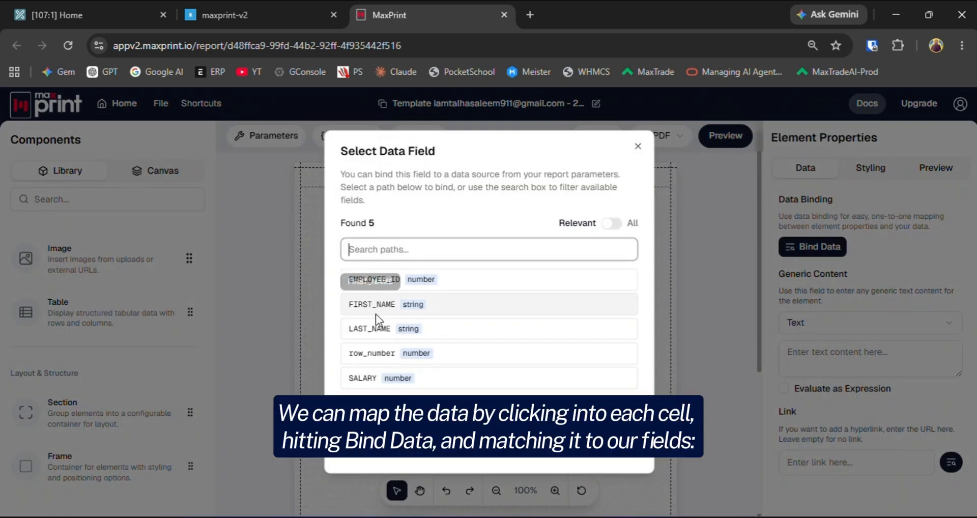
{"action": "left_click", "coordinate": [367, 330]}
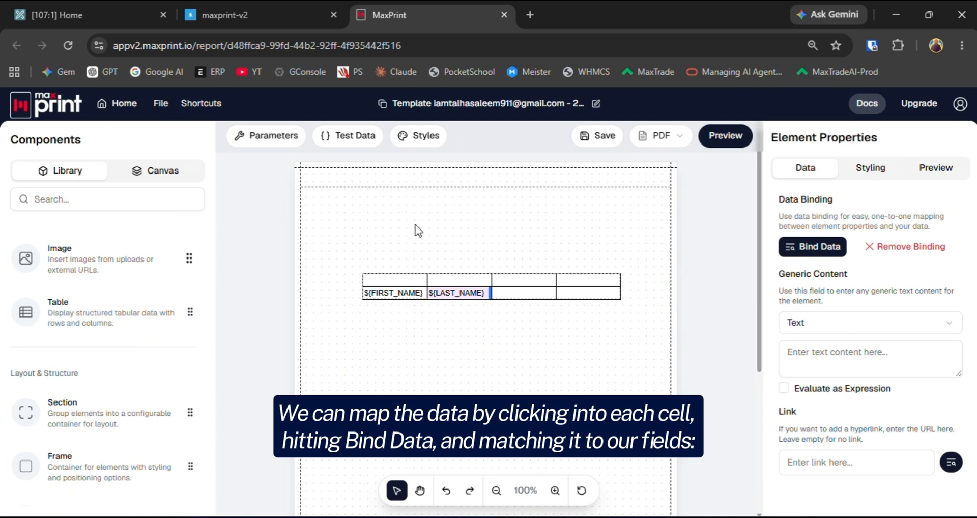
Step: Bind the remaining data cells to EMPLOYEE_ID and SALARY, with the columns ordered EMPLOYEE_ID, FIRST_NAME, LAST_NAME, SALARY
{"action": "left_click", "coordinate": [376, 295]}
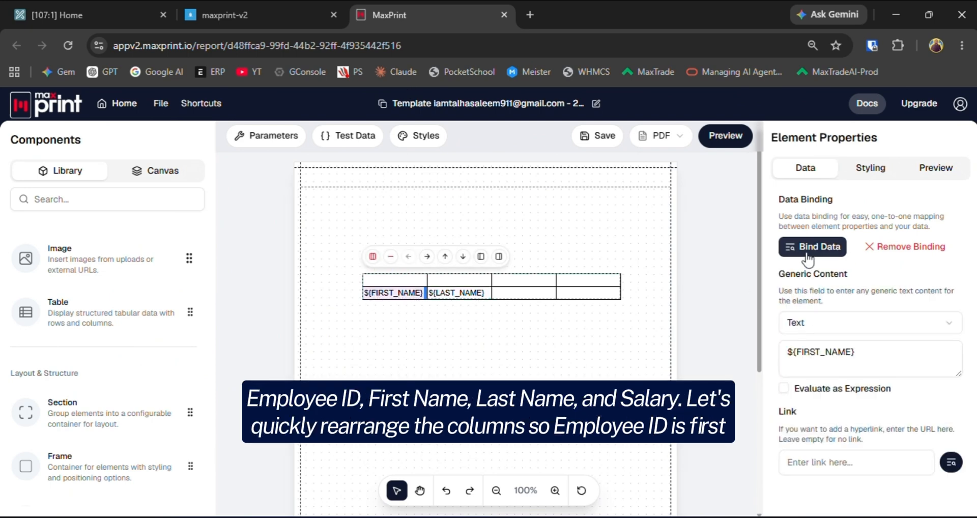
{"action": "left_click", "coordinate": [511, 301]}
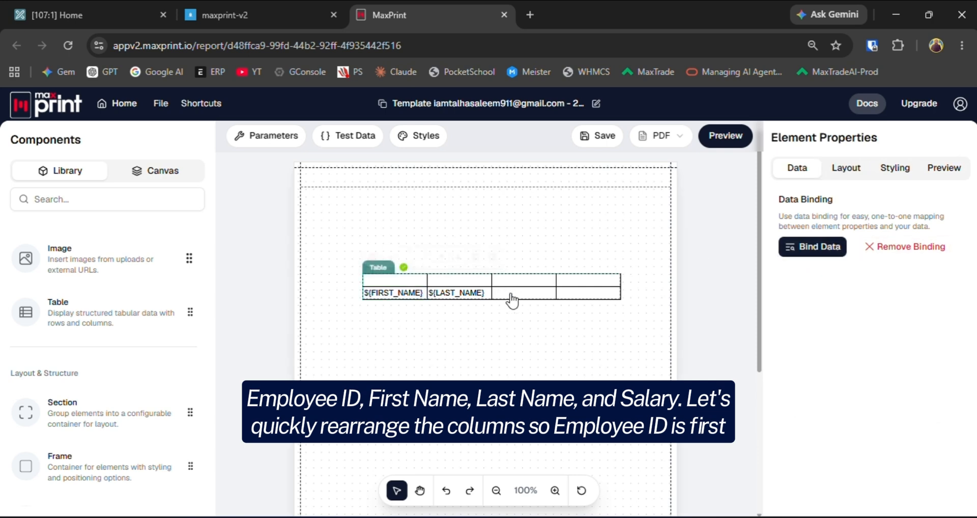
{"action": "left_click", "coordinate": [809, 248]}
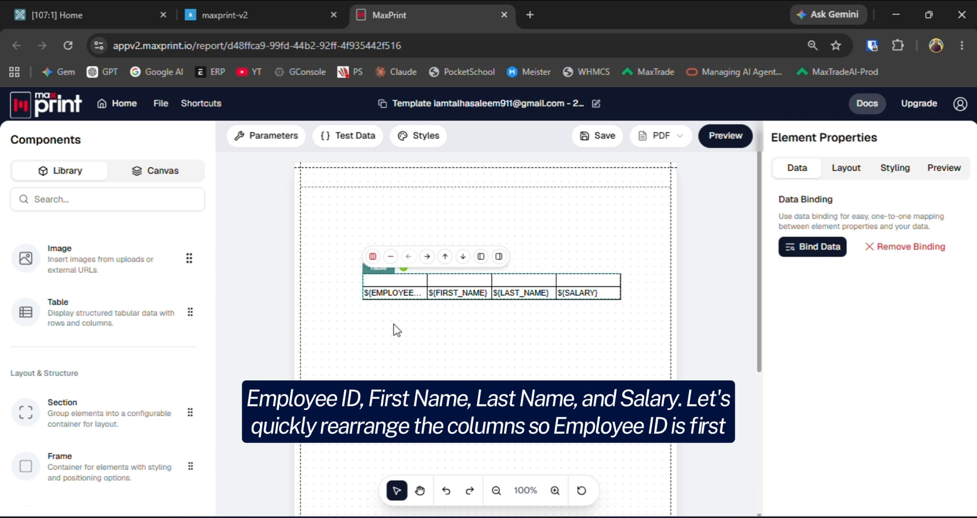
Step: Enter the column headings ID, First Name, Last Name and Salary in the table's header row
{"action": "left_click", "coordinate": [814, 354]}
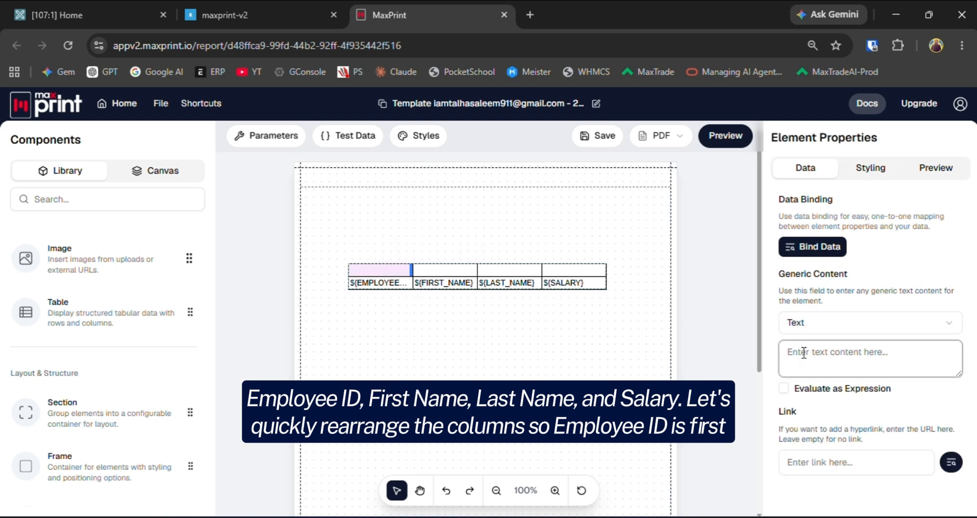
{"action": "type", "text": "ID"}
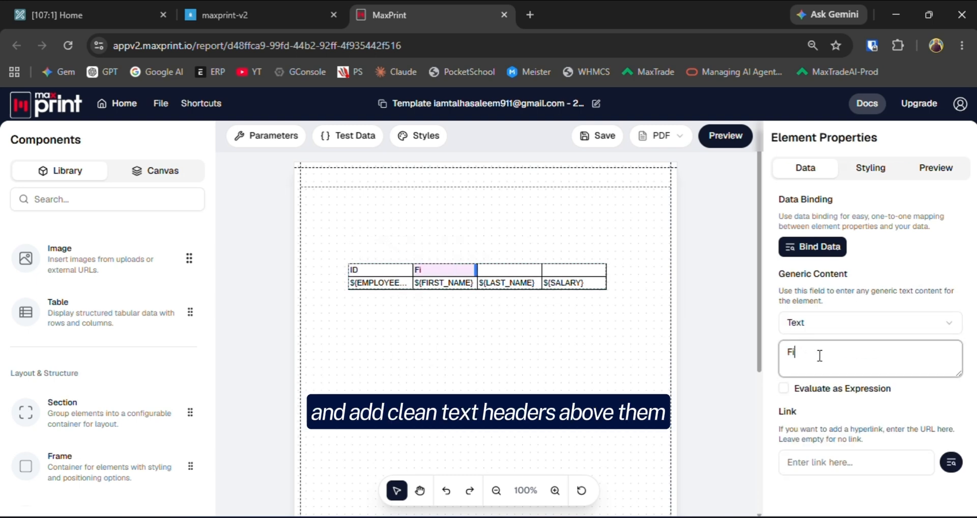
{"action": "type", "text": "rst Name"}
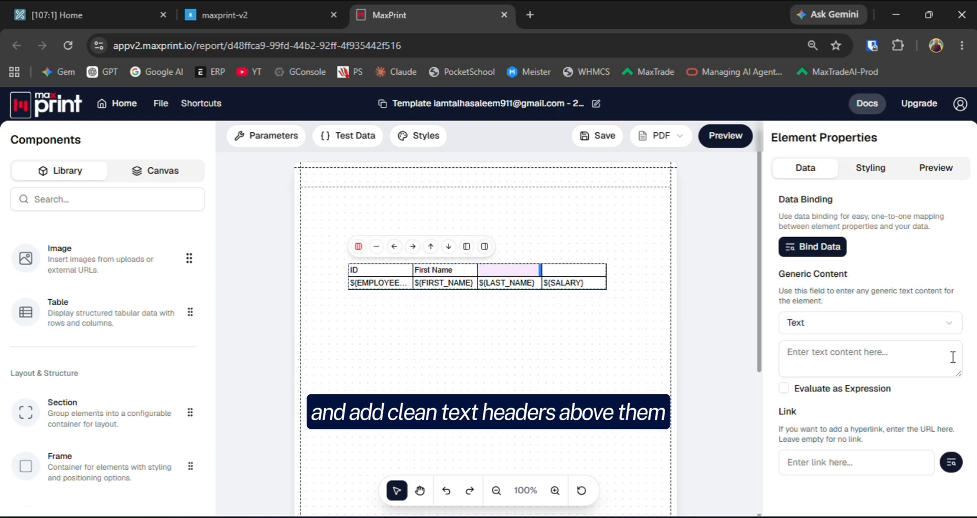
{"action": "type", "text": "Last Name"}
{"action": "left_click", "coordinate": [573, 270]}
{"action": "left_click", "coordinate": [865, 355]}
{"action": "type", "text": "Salary"}
Step: Preview the report as PDF, look through its pages and return to the editor
{"action": "left_click", "coordinate": [725, 136]}
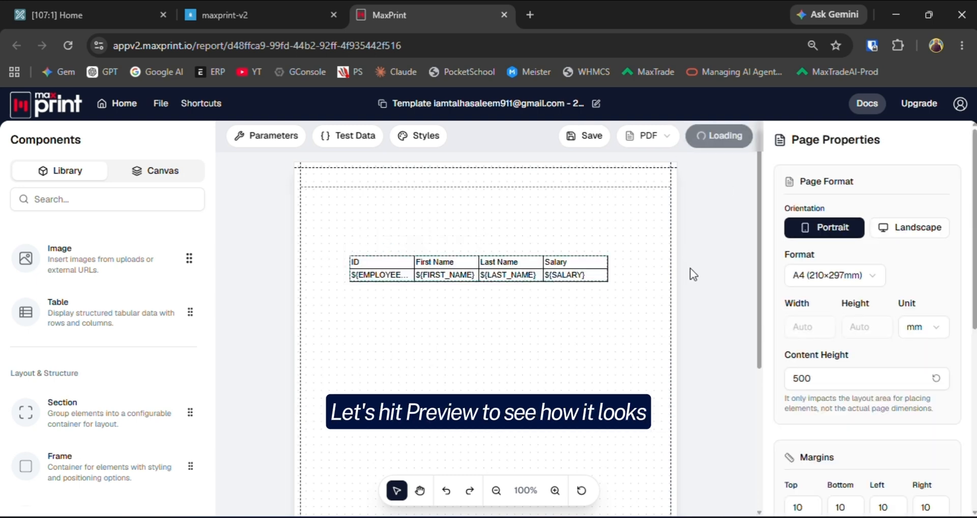
{"action": "scroll", "coordinate": [499, 349], "scroll_direction": "down", "scroll_amount": 20}
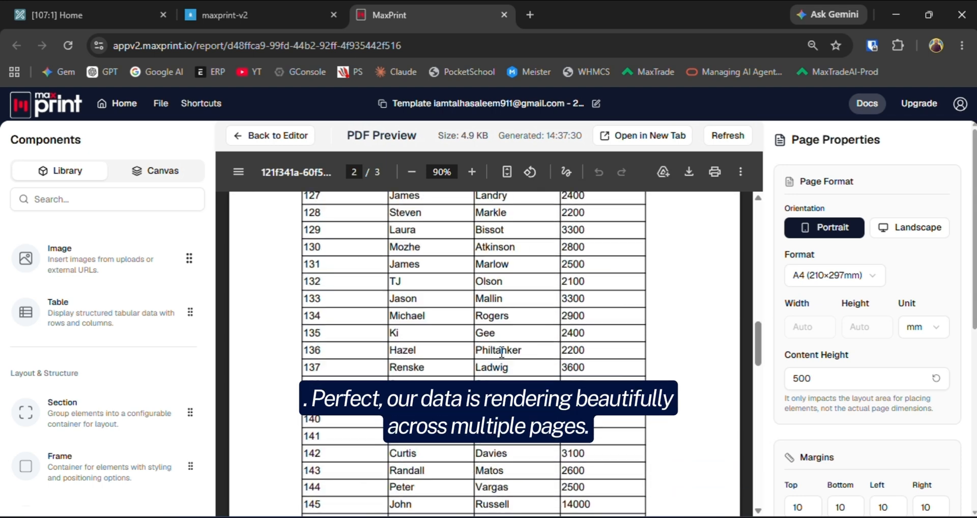
{"action": "scroll", "coordinate": [502, 351], "scroll_direction": "down", "scroll_amount": 3}
{"action": "left_click", "coordinate": [245, 135]}
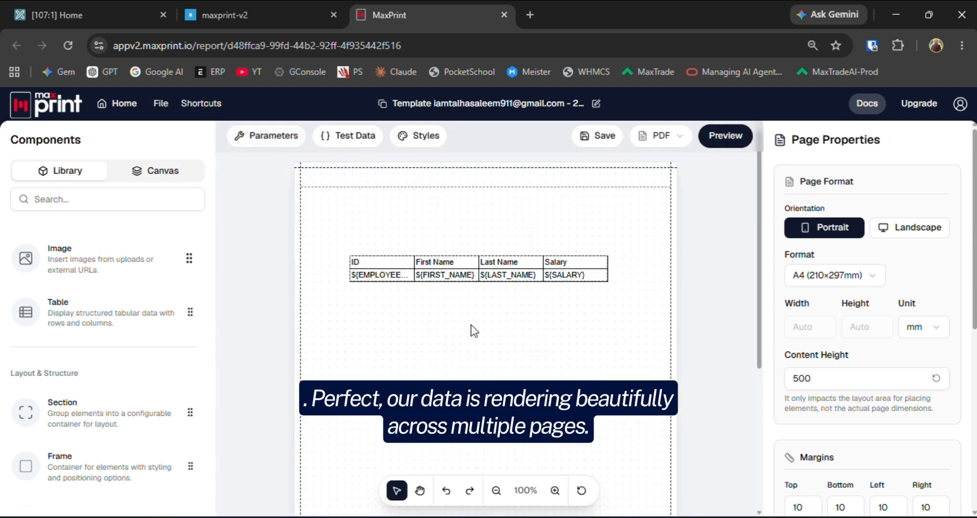
Step: Add a text component across the page header area and set its content to "This is Header"
{"action": "scroll", "coordinate": [105, 336], "scroll_direction": "up", "scroll_amount": 2}
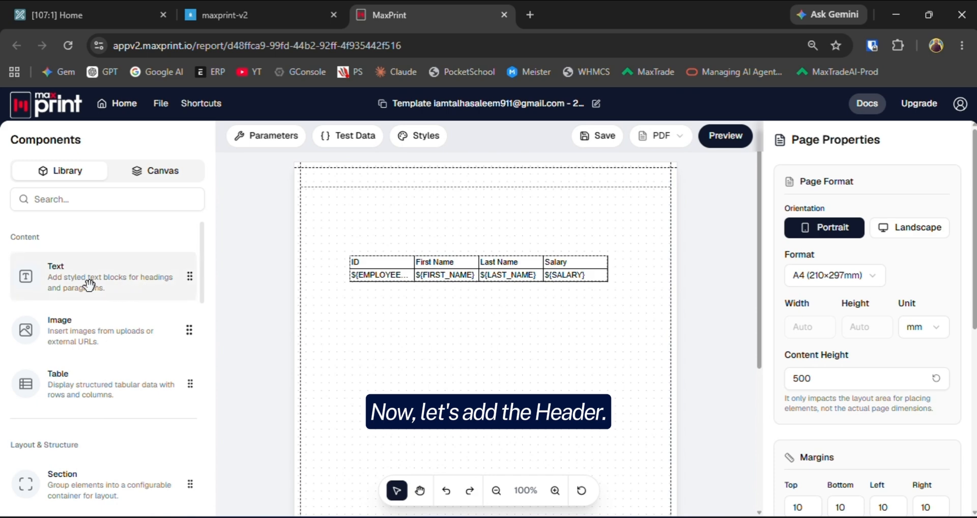
{"action": "left_click_drag", "start_coordinate": [92, 282], "coordinate": [355, 186]}
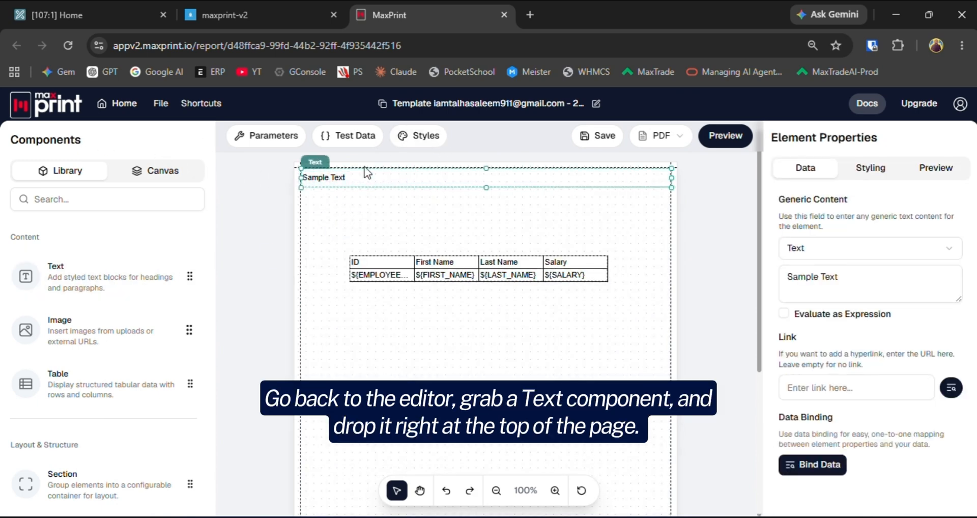
{"action": "left_click", "coordinate": [848, 290]}
{"action": "key", "text": "ctrl+a"}
{"action": "type", "text": "This is Head"}
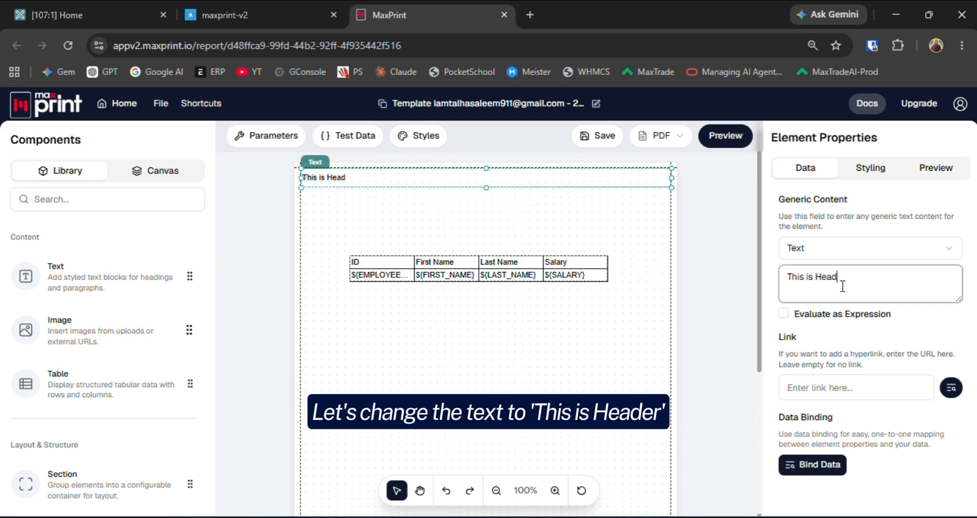
Step: Style the header text as centered, bold and 20 px
{"action": "left_click", "coordinate": [871, 169]}
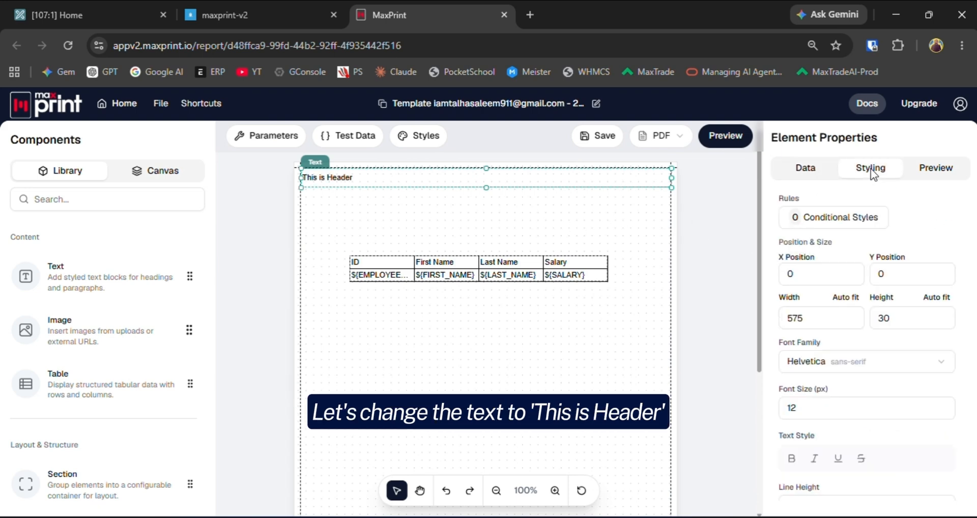
{"action": "scroll", "coordinate": [850, 379], "scroll_direction": "down", "scroll_amount": 5}
{"action": "left_click", "coordinate": [846, 396]}
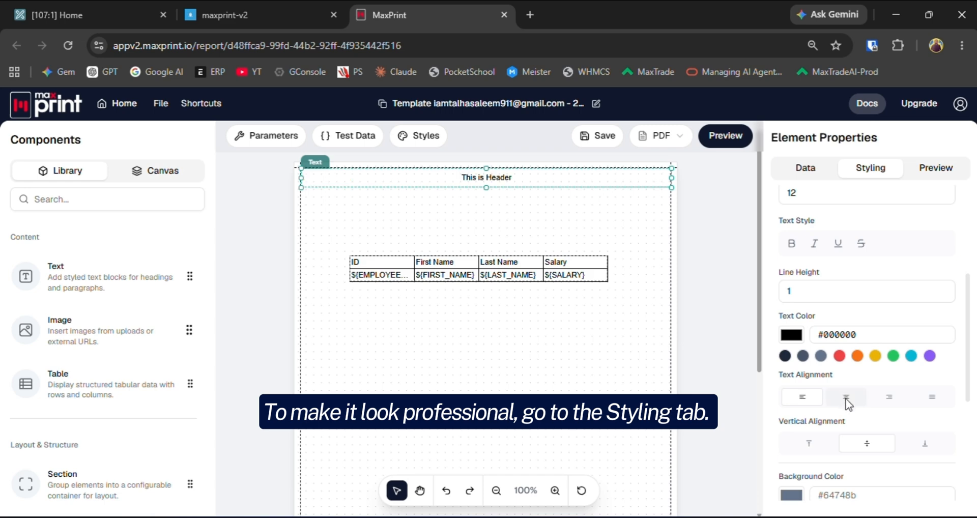
{"action": "scroll", "coordinate": [814, 221], "scroll_direction": "up", "scroll_amount": 2}
{"action": "double_click", "coordinate": [805, 269]}
{"action": "type", "text": "20"}
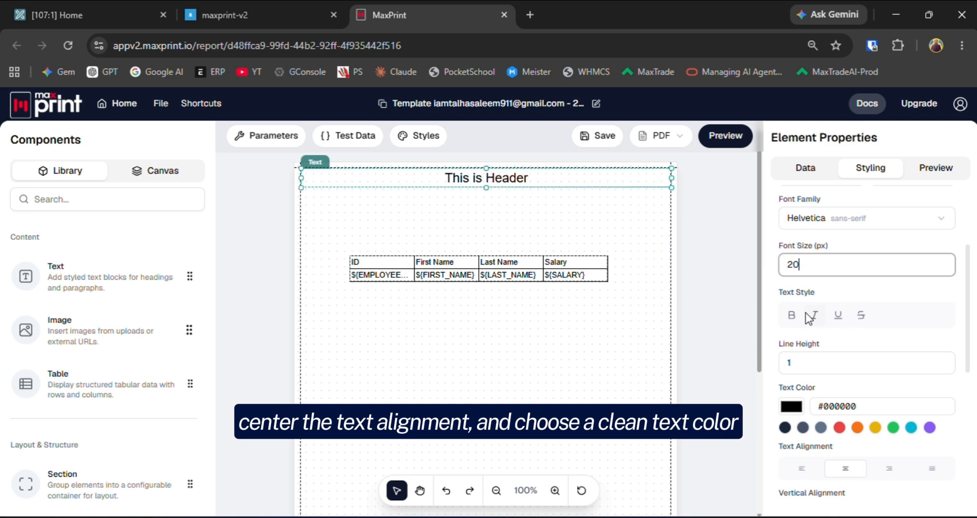
{"action": "left_click", "coordinate": [786, 317]}
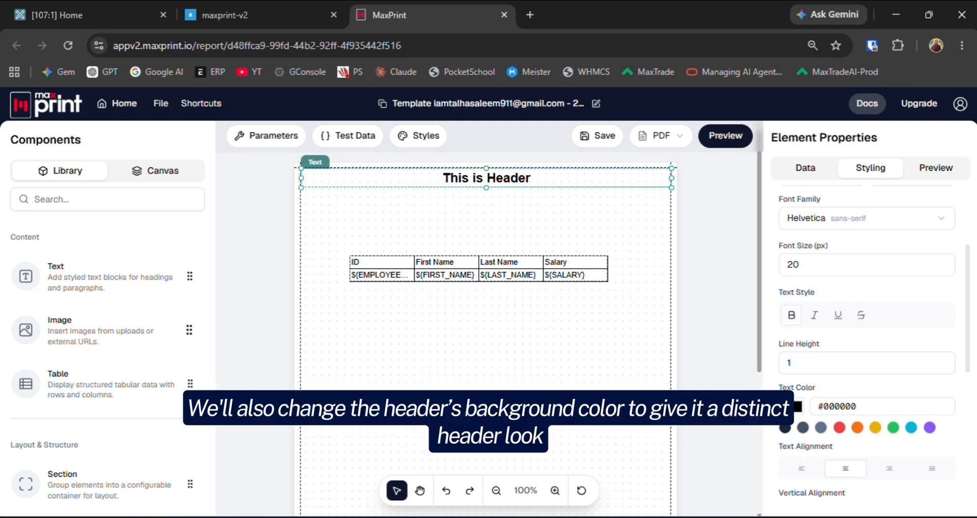
Step: Color the header text red (#ef4444) and give it the grey-blue background #cbd5e1
{"action": "left_click", "coordinate": [840, 428]}
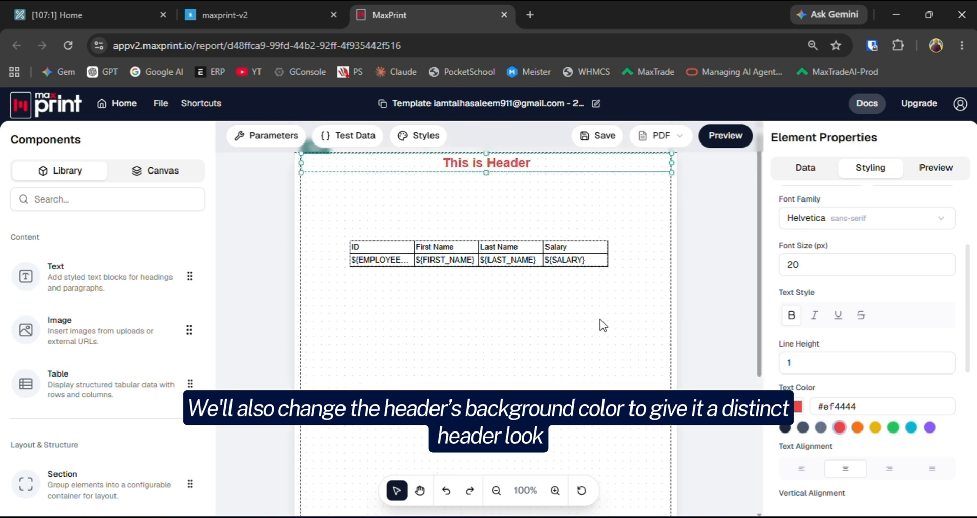
{"action": "scroll", "coordinate": [599, 319], "scroll_direction": "up", "scroll_amount": 1}
{"action": "scroll", "coordinate": [857, 443], "scroll_direction": "down", "scroll_amount": 4}
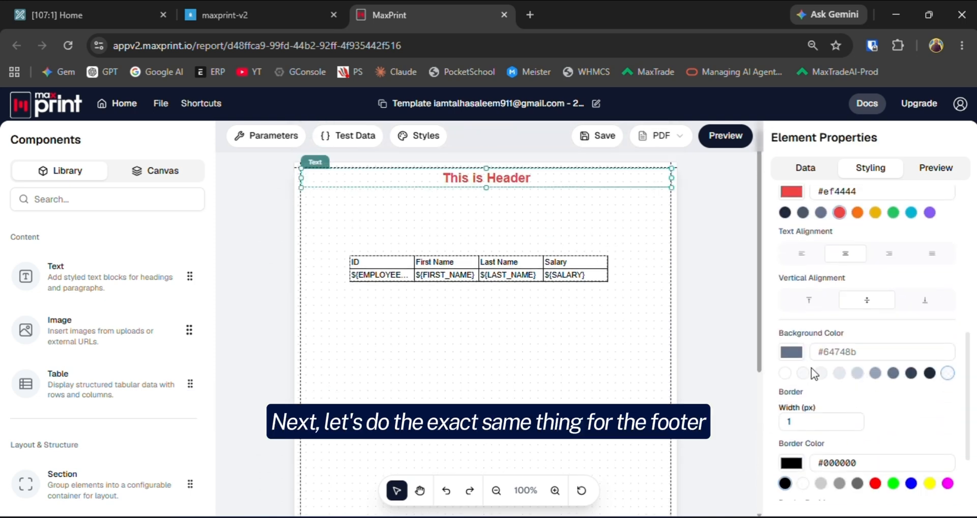
{"action": "left_click", "coordinate": [857, 374]}
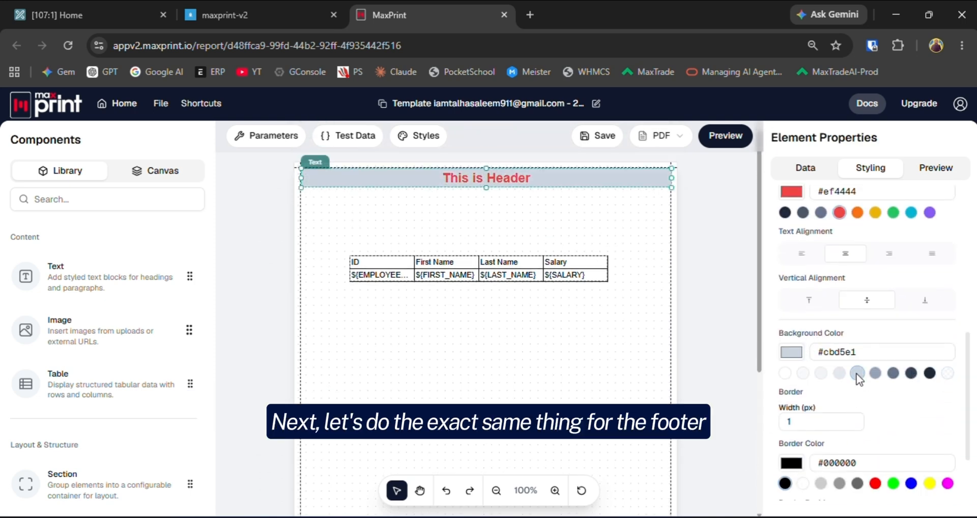
Step: Add a full-width text component in the footer area at the page's bottom edge, reading "This is Footer"
{"action": "scroll", "coordinate": [590, 367], "scroll_direction": "down", "scroll_amount": 4}
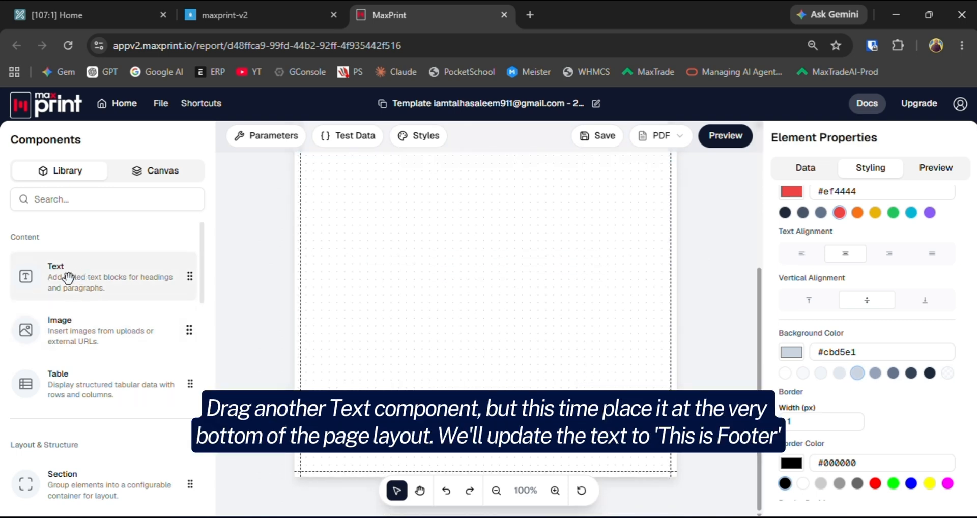
{"action": "left_click_drag", "start_coordinate": [67, 277], "coordinate": [407, 462]}
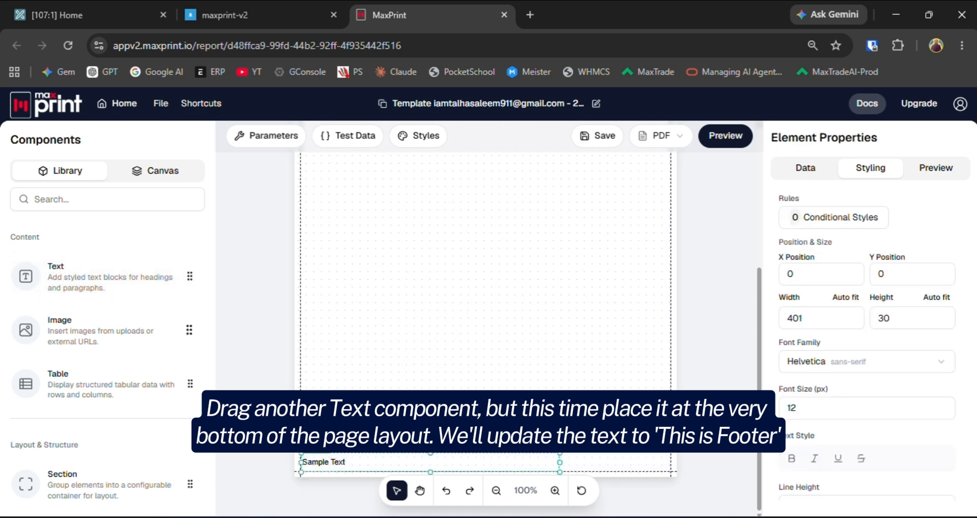
{"action": "left_click", "coordinate": [805, 168]}
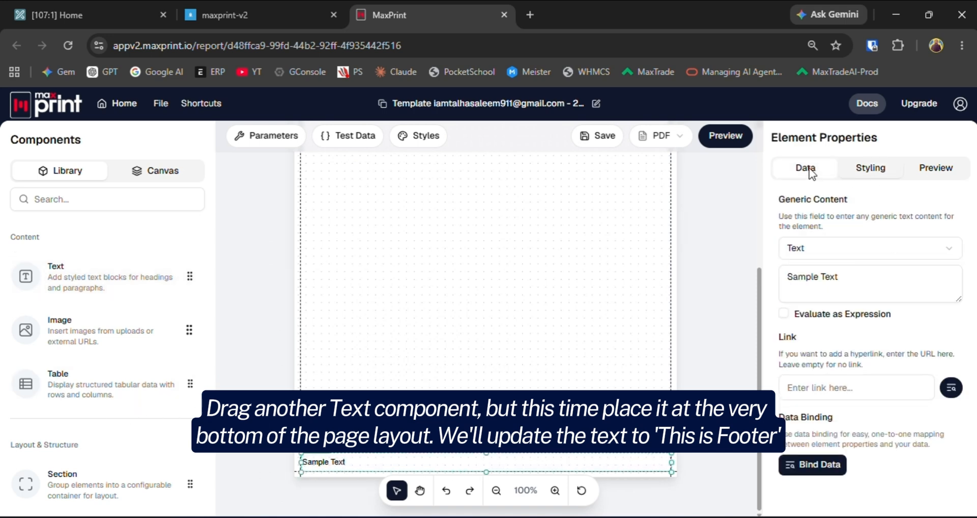
{"action": "left_click", "coordinate": [797, 278]}
{"action": "key", "text": "ctrl+a"}
{"action": "type", "text": "T"}
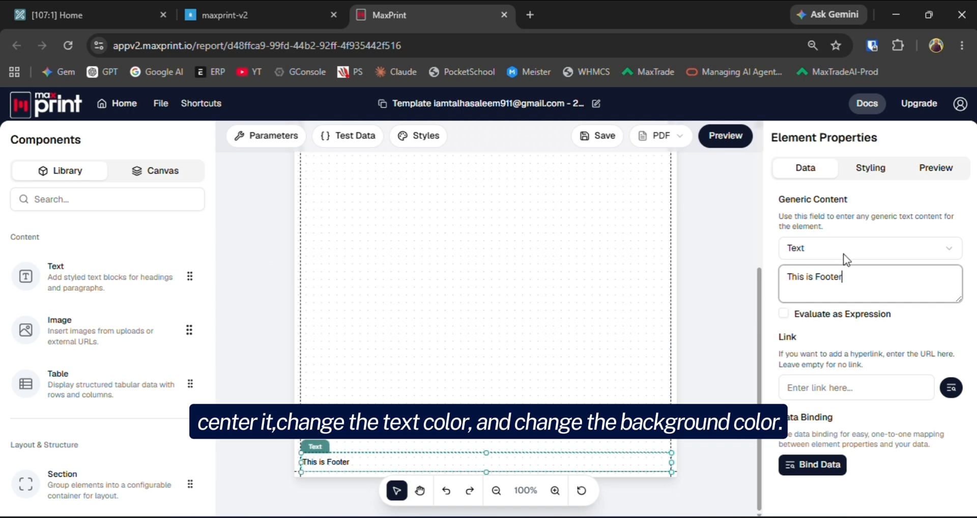
Step: Make the footer text bold, 20 px and horizontally centered
{"action": "left_click", "coordinate": [870, 168]}
{"action": "left_click", "coordinate": [790, 459]}
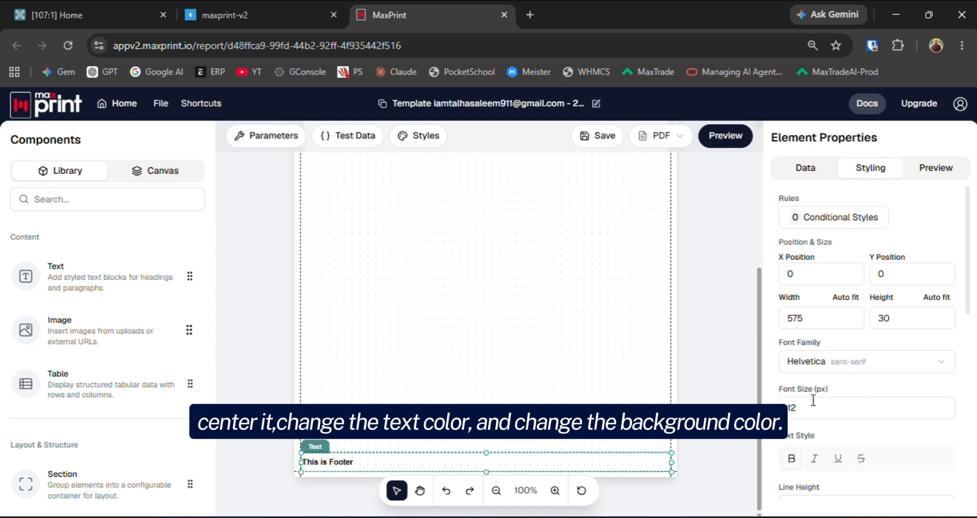
{"action": "left_click", "coordinate": [804, 406]}
{"action": "type", "text": "20"}
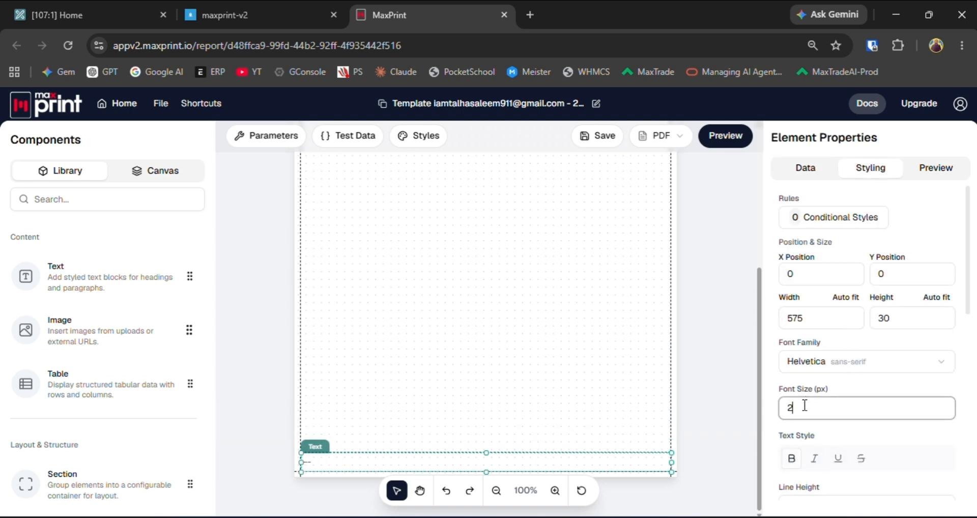
{"action": "scroll", "coordinate": [828, 453], "scroll_direction": "down", "scroll_amount": 4}
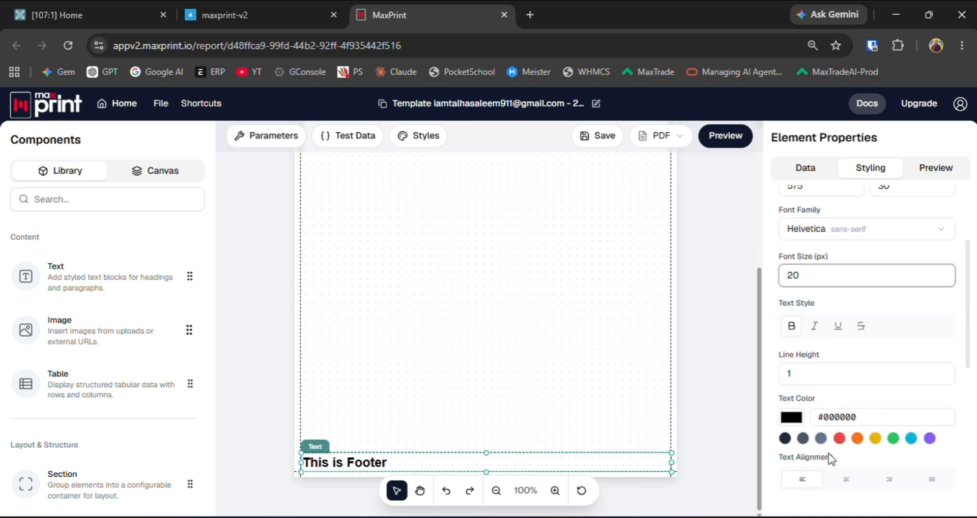
{"action": "left_click", "coordinate": [845, 398]}
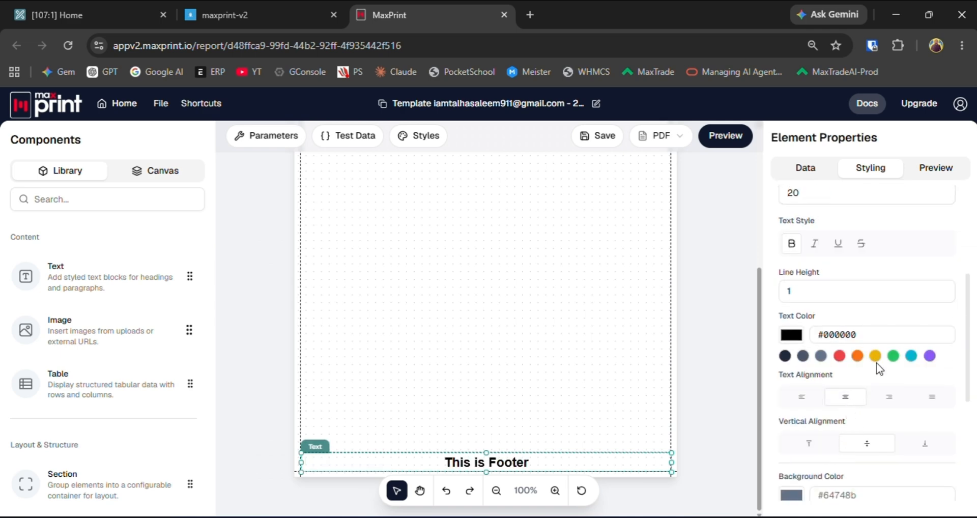
Step: Color the footer text cyan (#06b6d4), give it a light grey-blue background and deselect it
{"action": "left_click", "coordinate": [911, 356]}
{"action": "scroll", "coordinate": [860, 392], "scroll_direction": "down", "scroll_amount": 3}
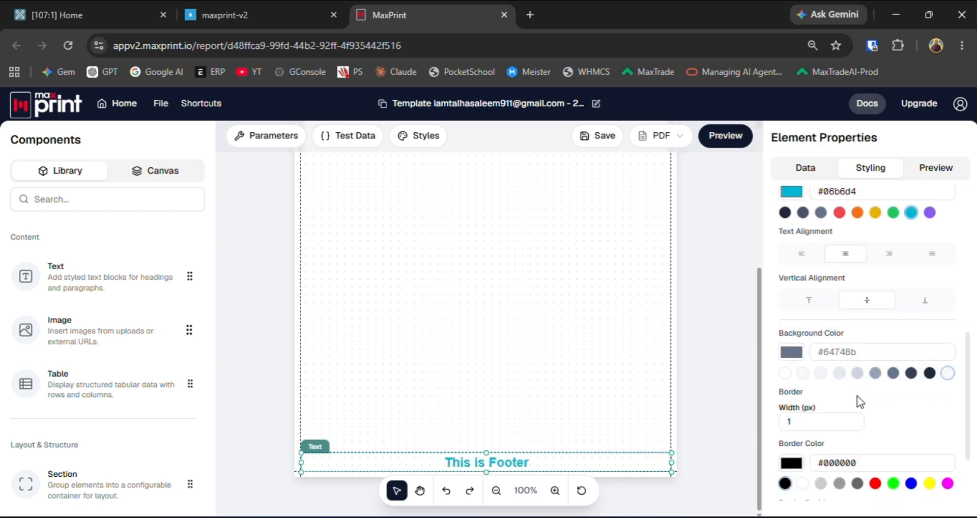
{"action": "left_click", "coordinate": [839, 373]}
{"action": "left_click", "coordinate": [592, 346]}
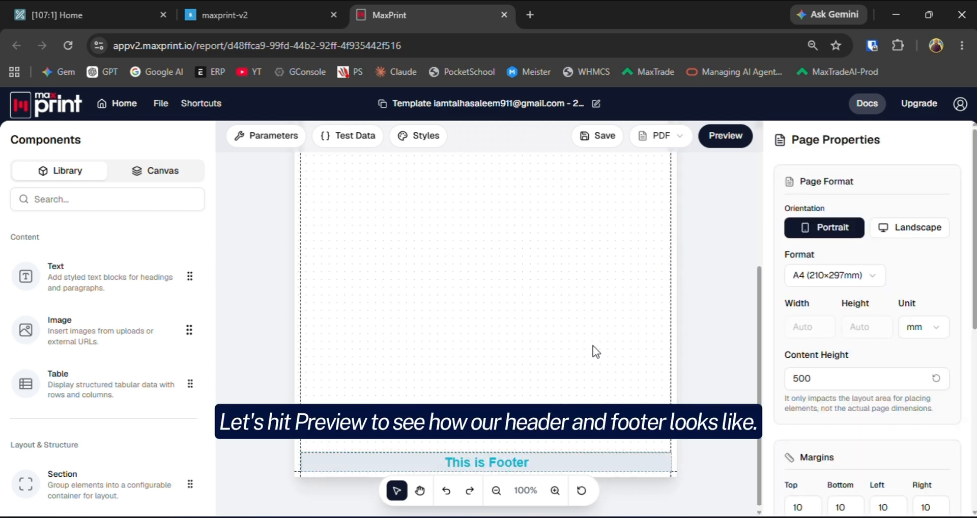
Step: Preview the report as PDF to check the header and footer across pages, and return to the editor
{"action": "scroll", "coordinate": [497, 281], "scroll_direction": "up", "scroll_amount": 10}
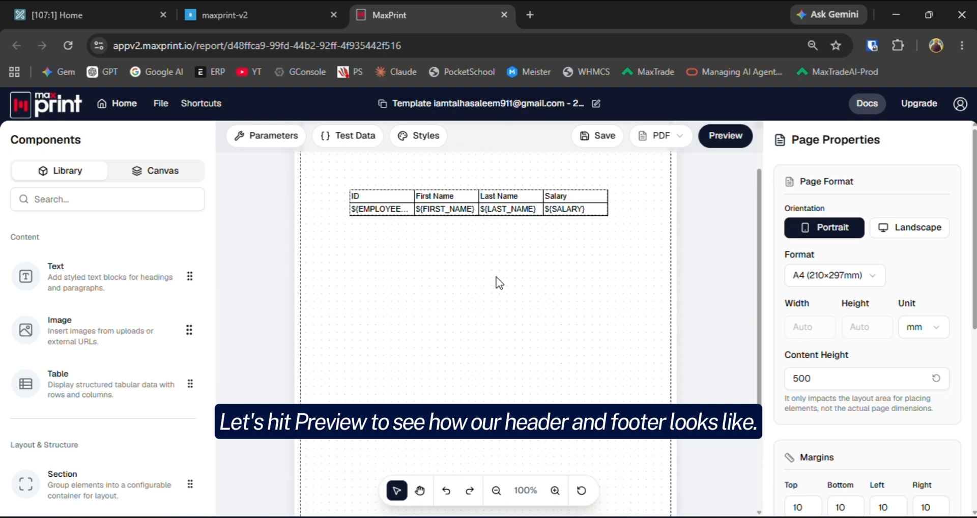
{"action": "left_click", "coordinate": [726, 136]}
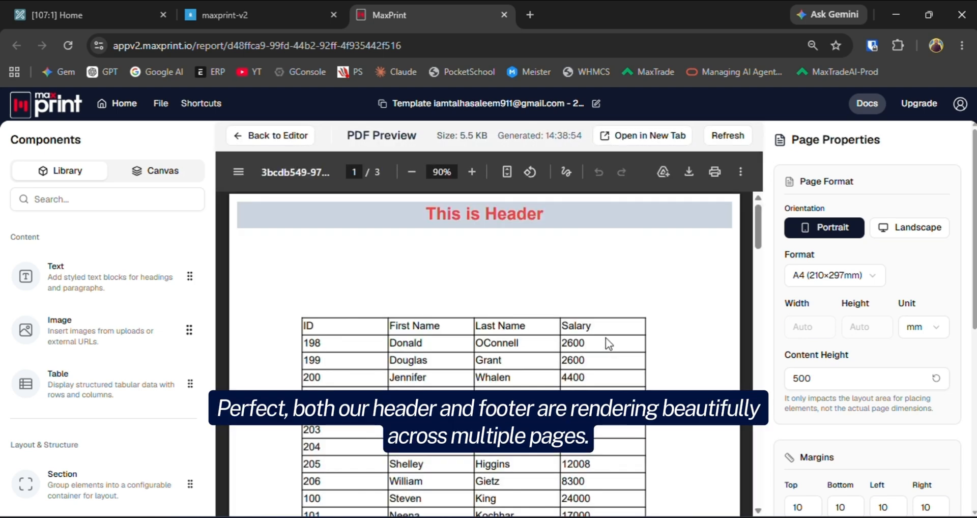
{"action": "scroll", "coordinate": [508, 273], "scroll_direction": "down", "scroll_amount": 10}
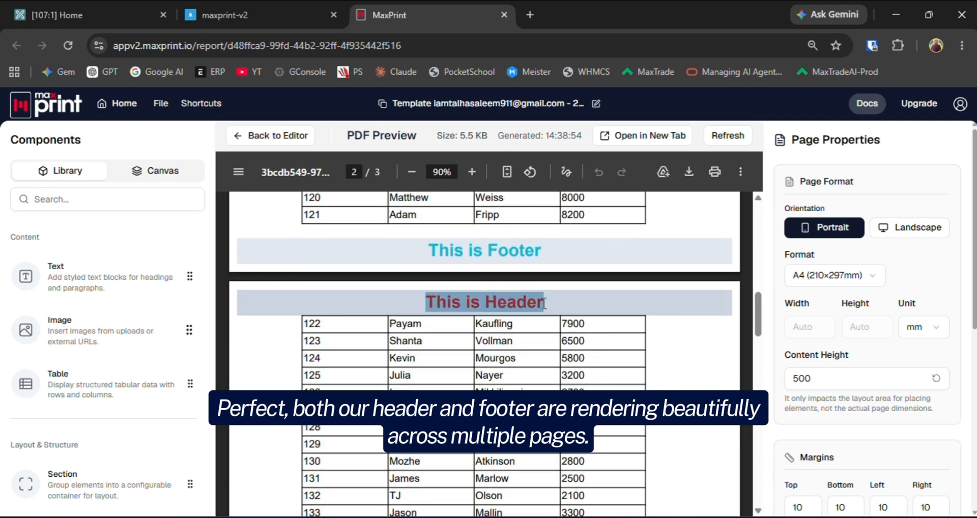
{"action": "left_click", "coordinate": [271, 135]}
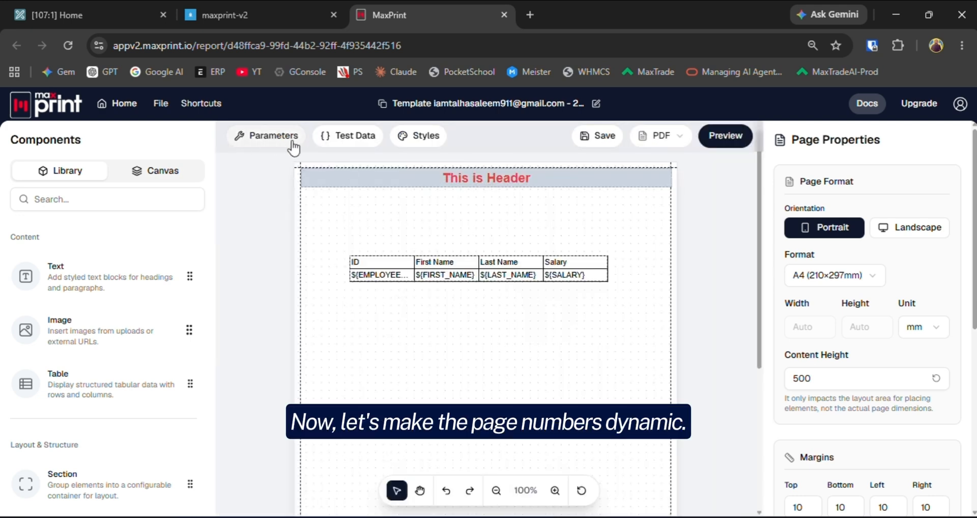
Step: Review the report's built-in page_count and page_number parameters, viewing the details of page_count, and close the parameter manager
{"action": "left_click", "coordinate": [293, 144]}
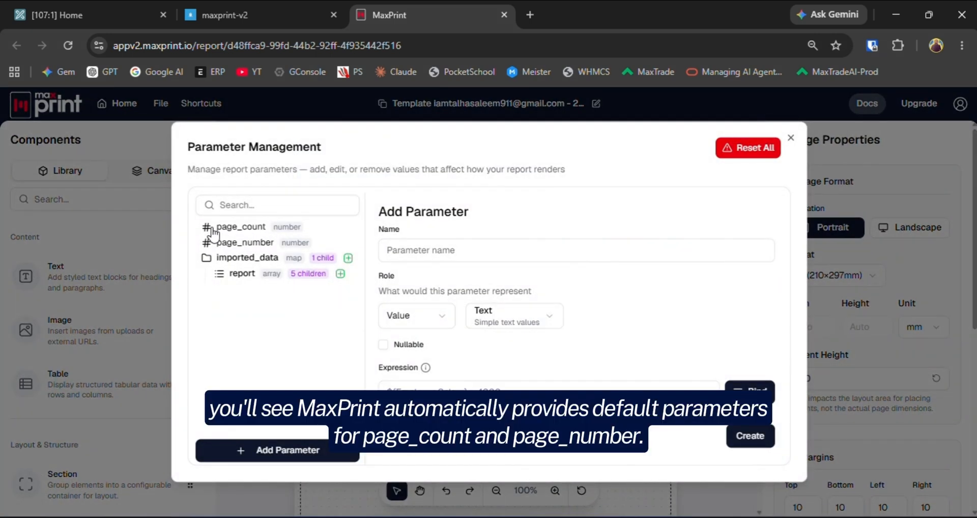
{"action": "left_click", "coordinate": [213, 232]}
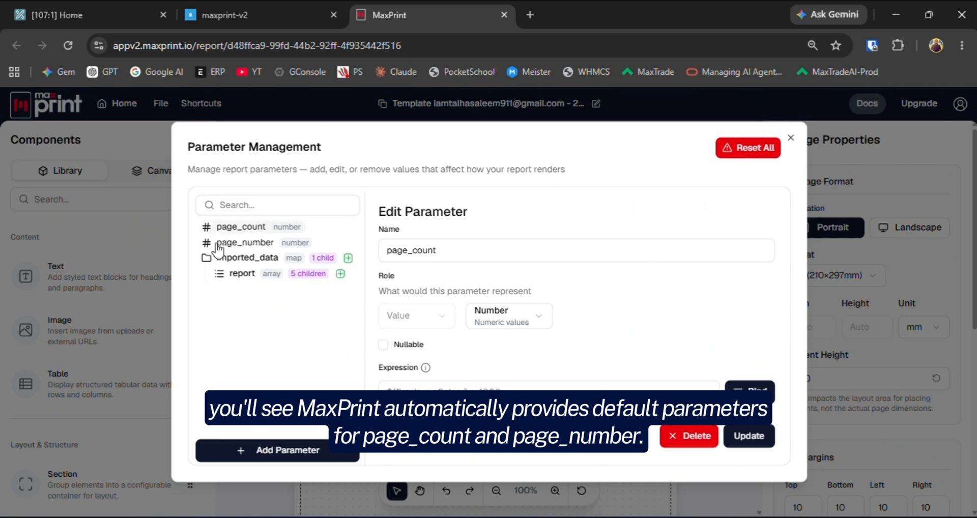
{"action": "left_click", "coordinate": [791, 137]}
Step: Place a small text component at the right end of the footer, about X 451, Y 10, and bind it to page_number
{"action": "scroll", "coordinate": [387, 356], "scroll_direction": "down", "scroll_amount": 5}
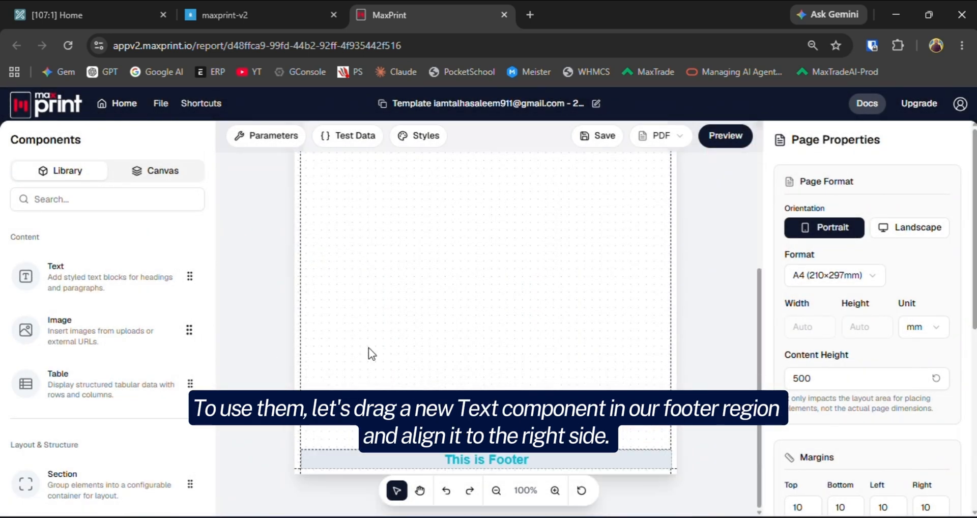
{"action": "left_click_drag", "start_coordinate": [55, 276], "coordinate": [606, 466]}
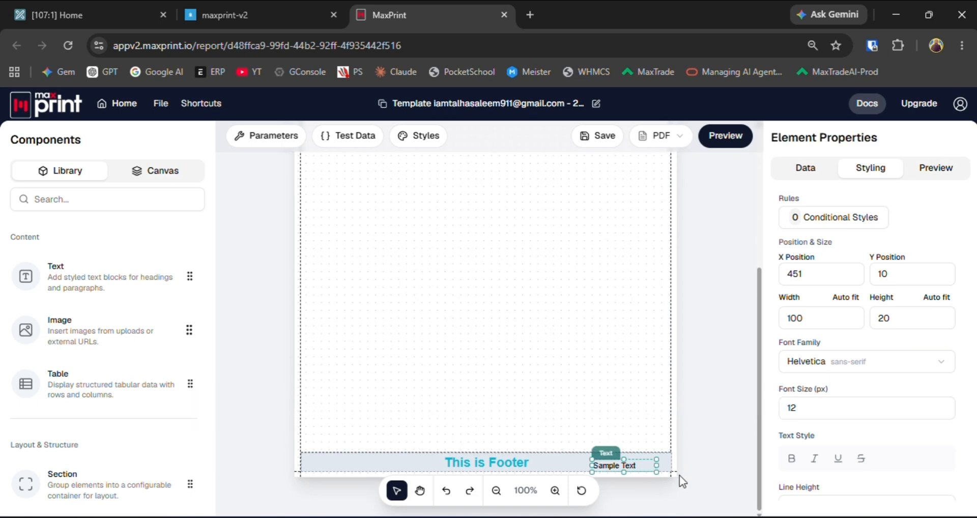
{"action": "left_click", "coordinate": [813, 173]}
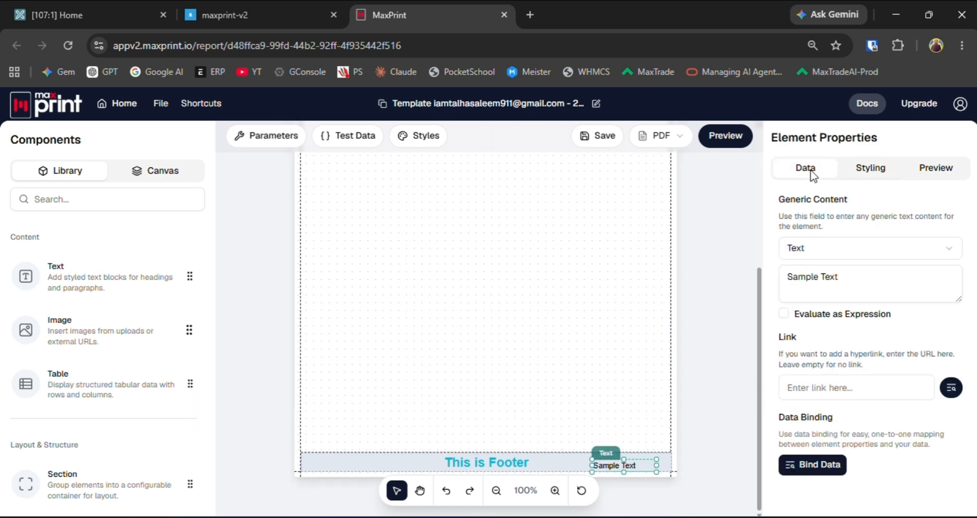
{"action": "left_click", "coordinate": [813, 465]}
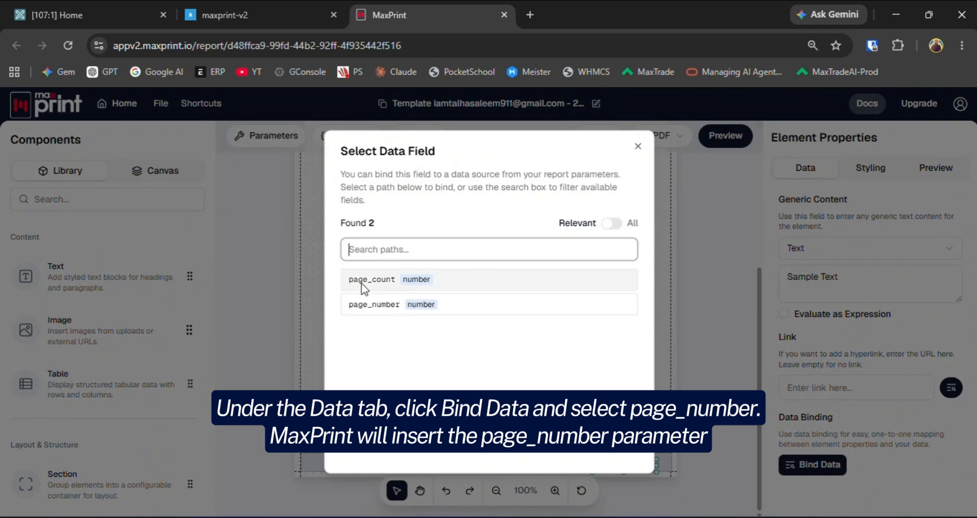
{"action": "left_click", "coordinate": [378, 305]}
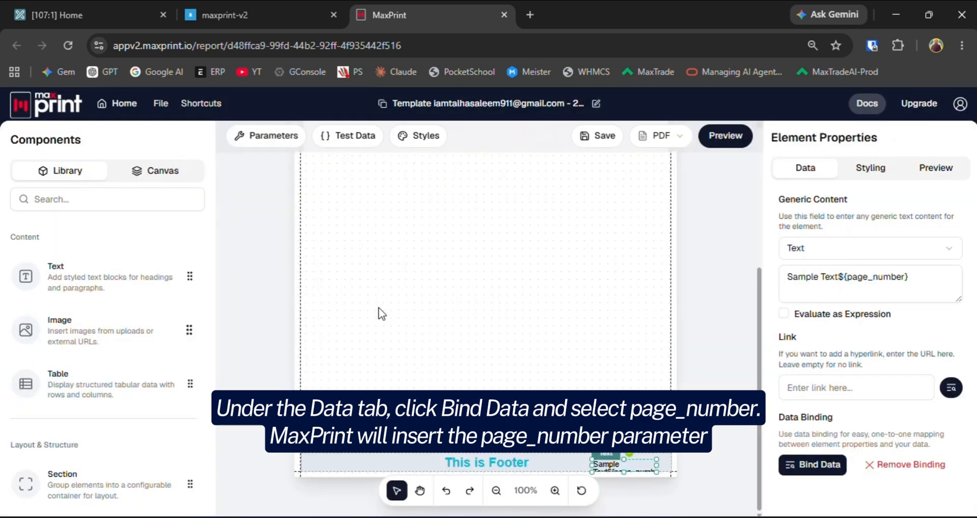
Step: Edit the bound footer text to read "Page ${page_number} of ", replacing the sample wording
{"action": "left_click", "coordinate": [837, 278]}
{"action": "left_click_drag", "start_coordinate": [837, 277], "coordinate": [777, 288]}
{"action": "type", "text": "P"}
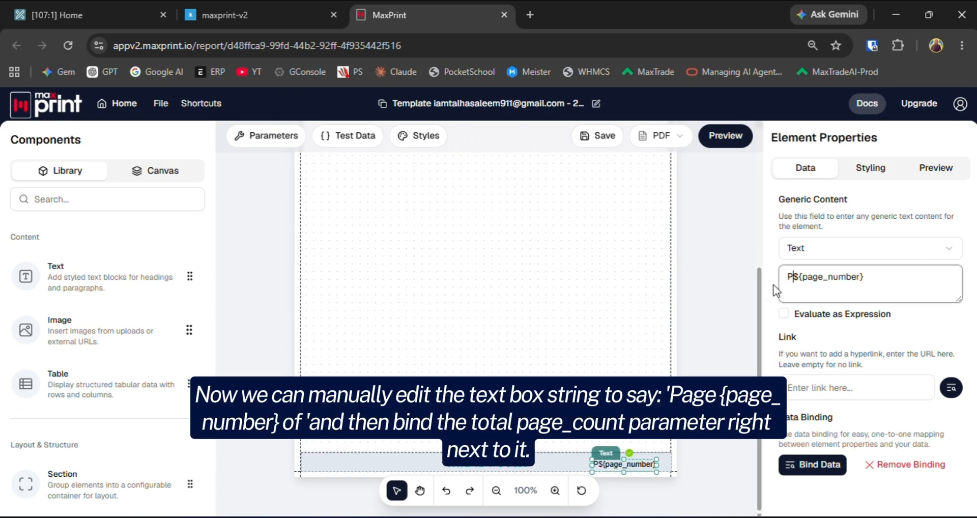
{"action": "type", "text": "age"}
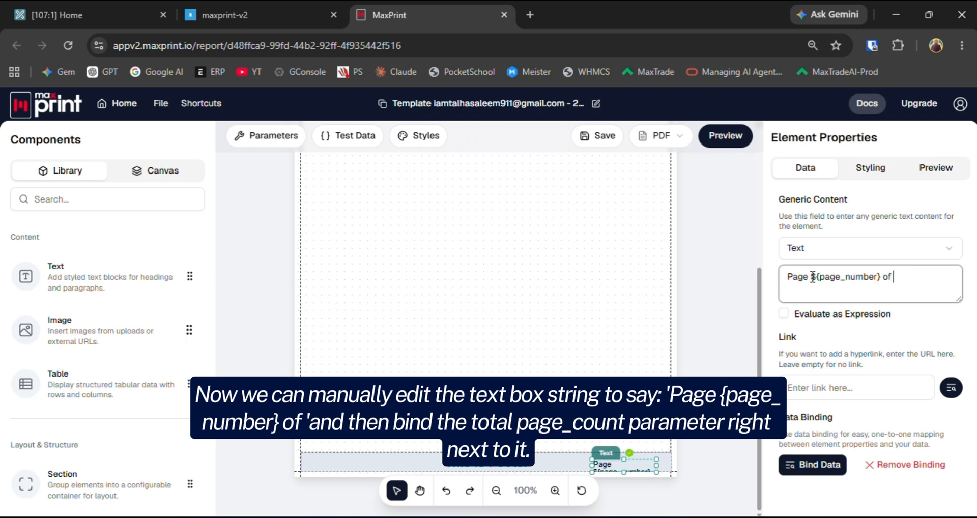
Step: Complete the footer page text with the total-pages placeholder so it reads "Page ${page_number} of ${page_count}"
{"action": "left_click_drag", "start_coordinate": [812, 276], "coordinate": [882, 273]}
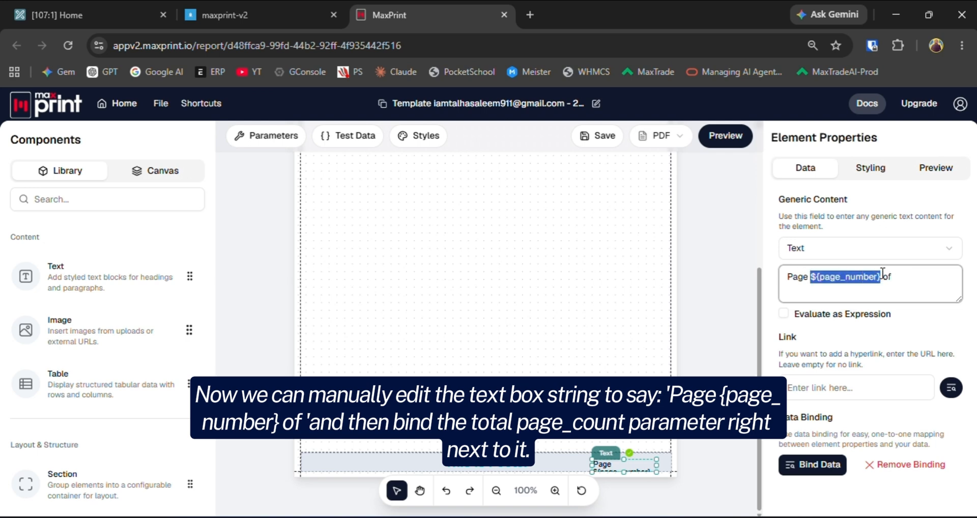
{"action": "key", "text": "ctrl+c"}
{"action": "left_click", "coordinate": [909, 282]}
{"action": "key", "text": "ctrl+v"}
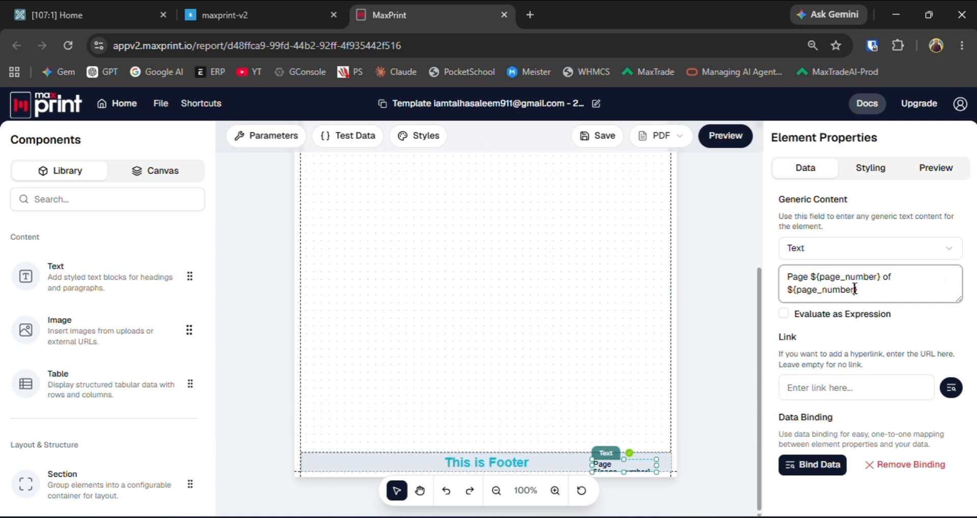
{"action": "key", "text": "BackSpace"}
{"action": "key", "text": "BackSpace"}
{"action": "key", "text": "BackSpace"}
{"action": "key", "text": "BackSpace"}
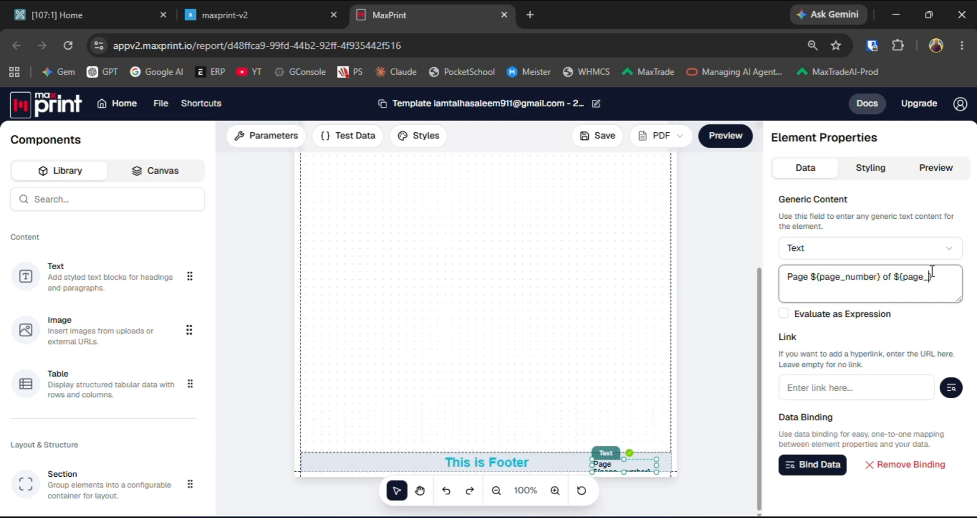
{"action": "type", "text": "count"}
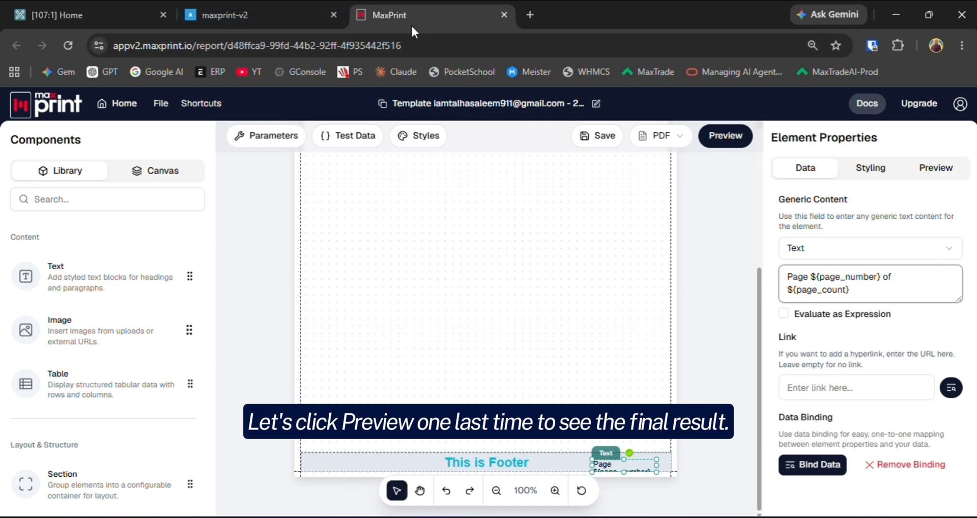
Step: Preview the report as PDF, check the page numbering in each page's footer and the repeated header, and return to the editor
{"action": "left_click", "coordinate": [733, 139]}
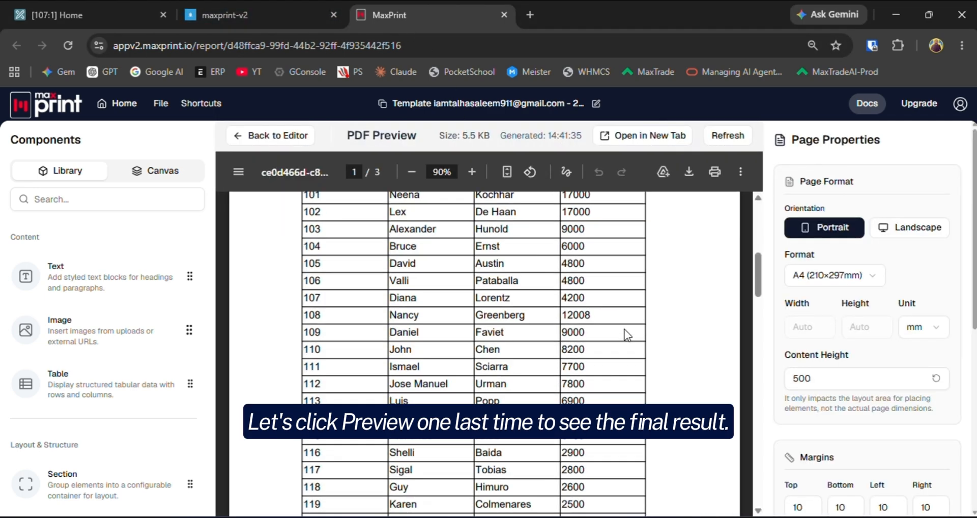
{"action": "scroll", "coordinate": [628, 328], "scroll_direction": "down", "scroll_amount": 5}
{"action": "left_click_drag", "start_coordinate": [656, 252], "coordinate": [712, 256]}
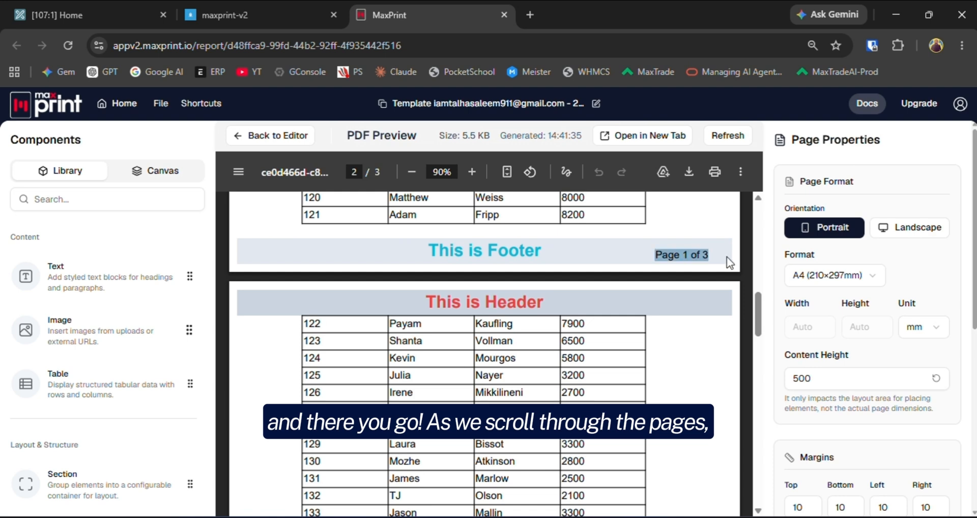
{"action": "scroll", "coordinate": [694, 312], "scroll_direction": "down", "scroll_amount": 12}
{"action": "left_click_drag", "start_coordinate": [655, 347], "coordinate": [719, 346]}
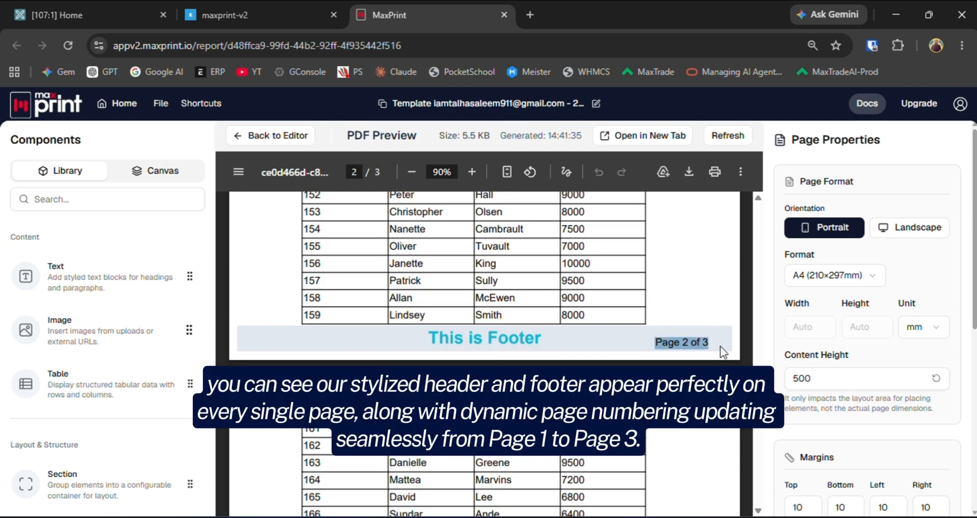
{"action": "scroll", "coordinate": [671, 352], "scroll_direction": "down", "scroll_amount": 10}
{"action": "left_click_drag", "start_coordinate": [656, 496], "coordinate": [712, 495]}
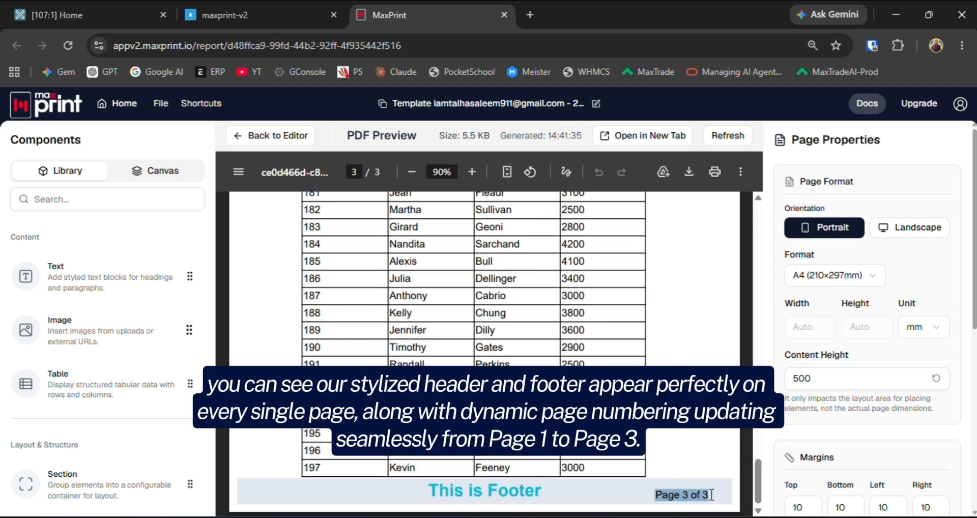
{"action": "scroll", "coordinate": [297, 276], "scroll_direction": "up", "scroll_amount": 8}
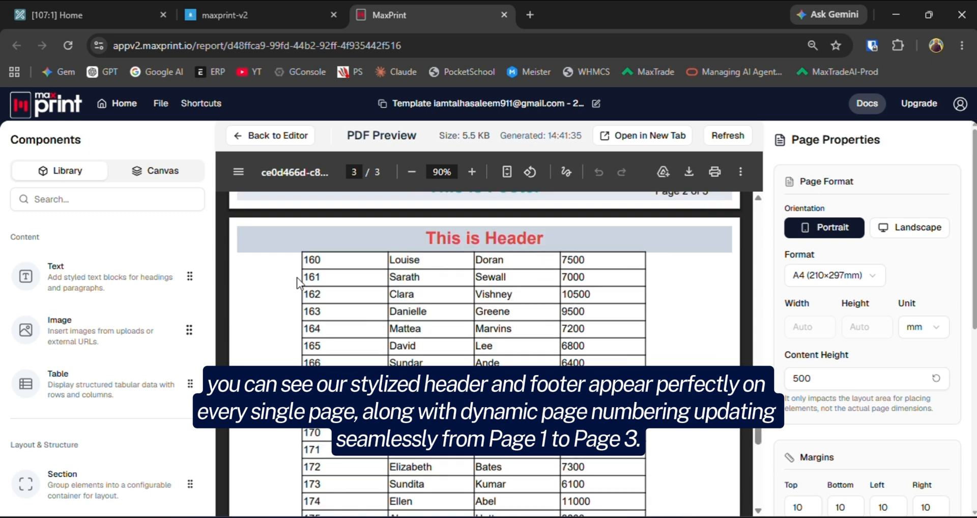
{"action": "left_click", "coordinate": [242, 135]}
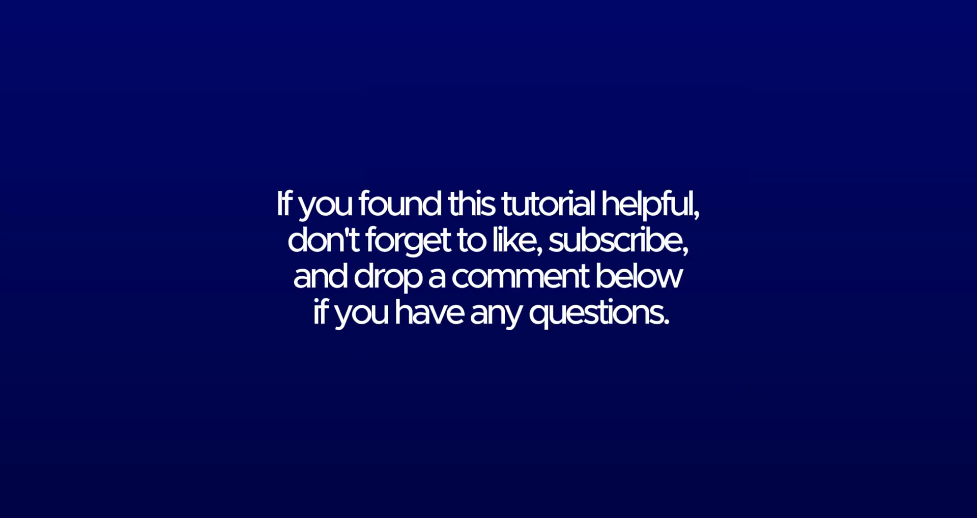